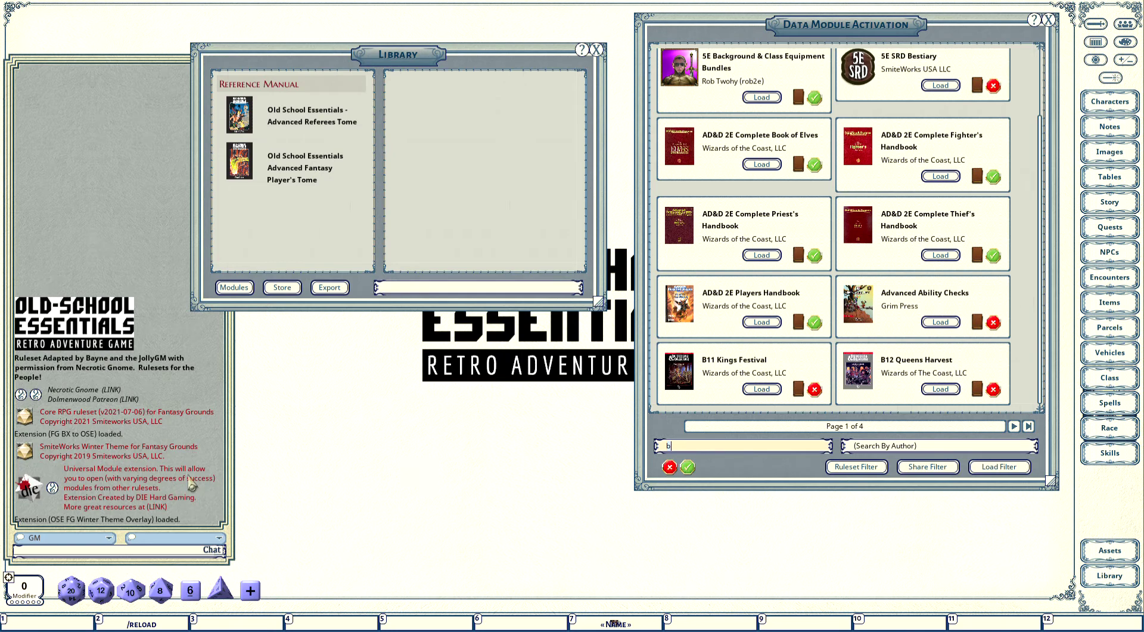
# Load the B12 Queens Harvest module, close the module activation window and move the Library out of the way
pyautogui.click(942, 390)
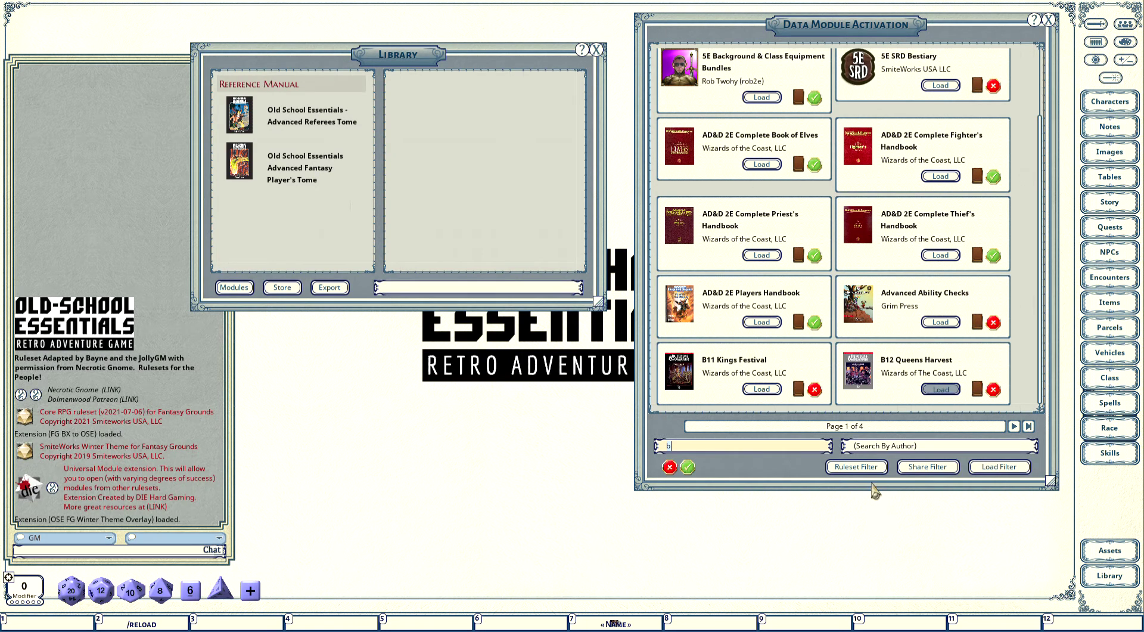
pyautogui.click(1049, 21)
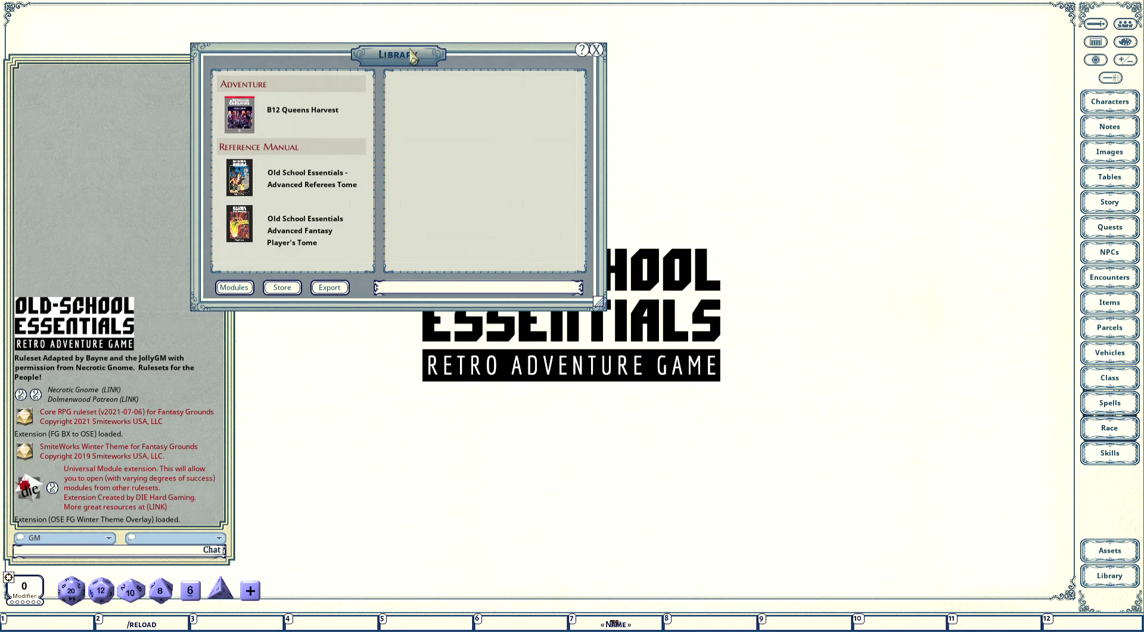
pyautogui.moveTo(403, 45); pyautogui.dragTo(201, 15)
# Create a blank NPC record in the (Uncategorized) group and place its sheet over the NPC list
pyautogui.click(1109, 253)
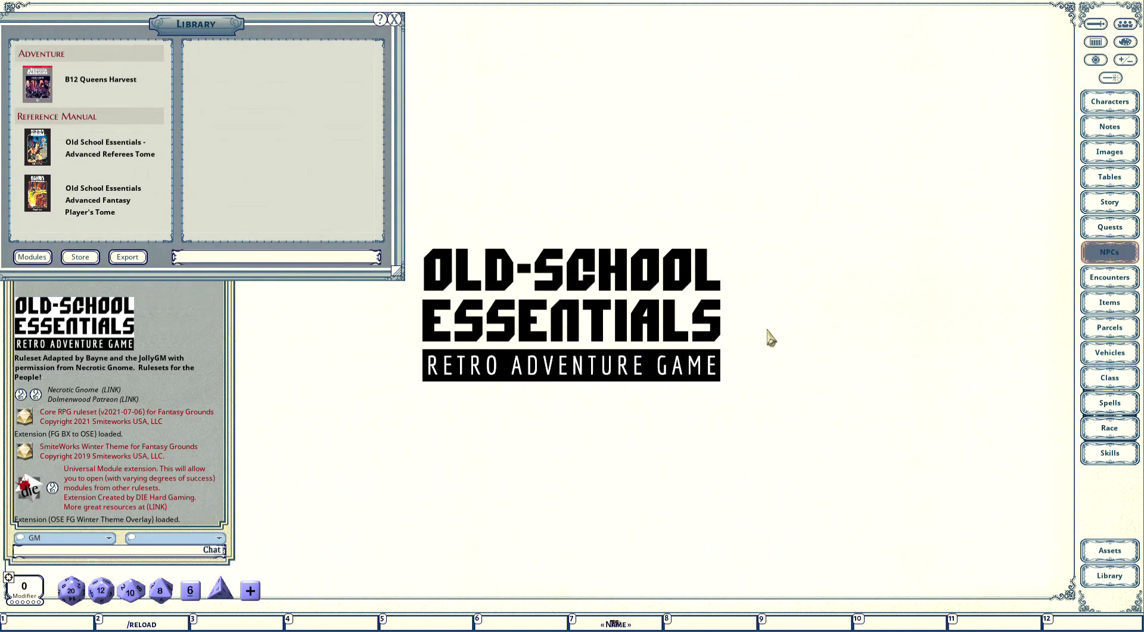
pyautogui.click(802, 104)
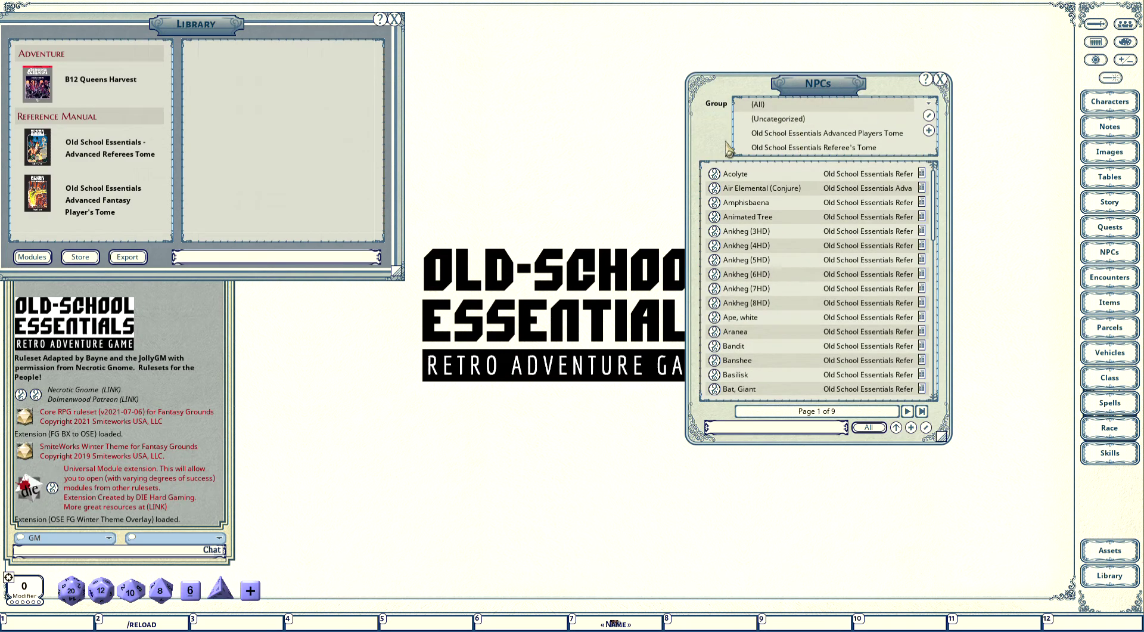
pyautogui.click(782, 119)
pyautogui.click(911, 428)
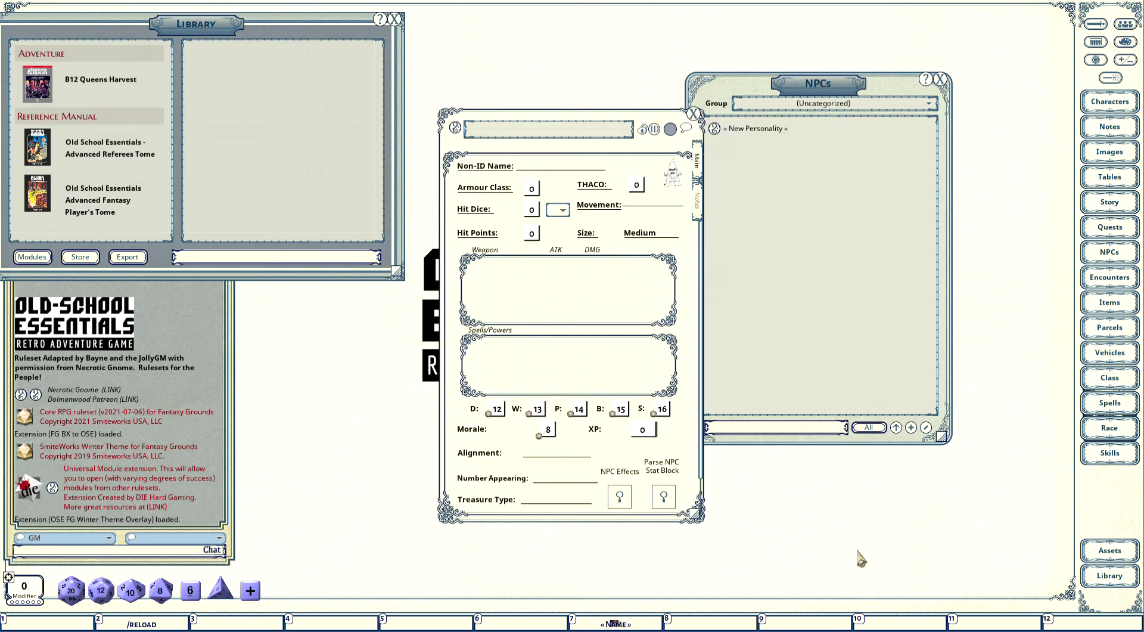
pyautogui.moveTo(590, 117); pyautogui.dragTo(759, 66)
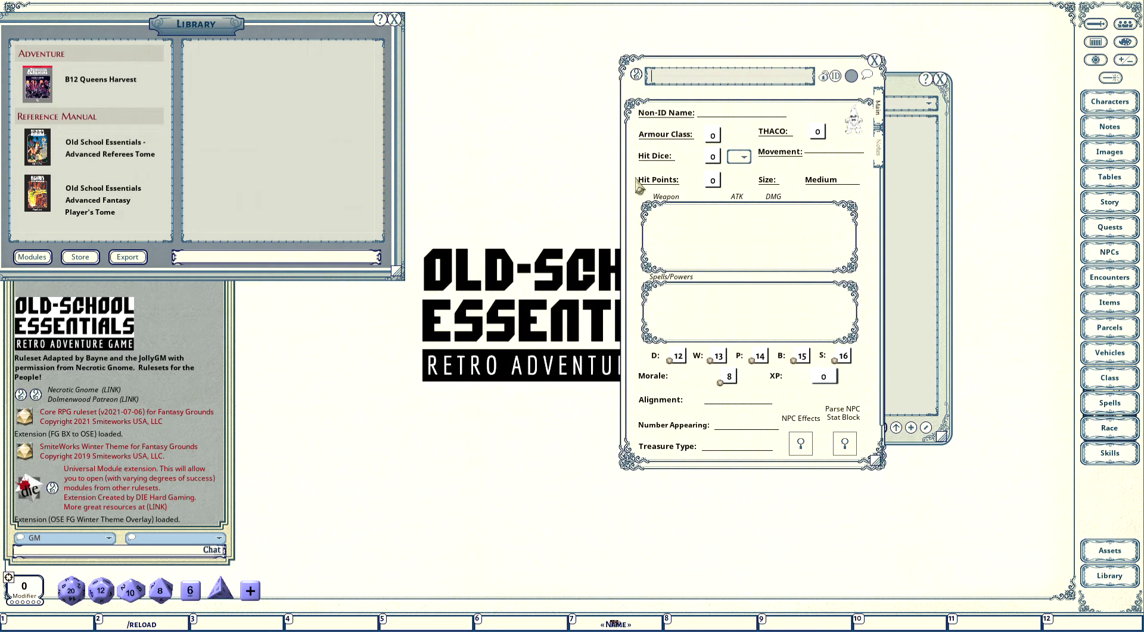
pyautogui.click(1109, 277)
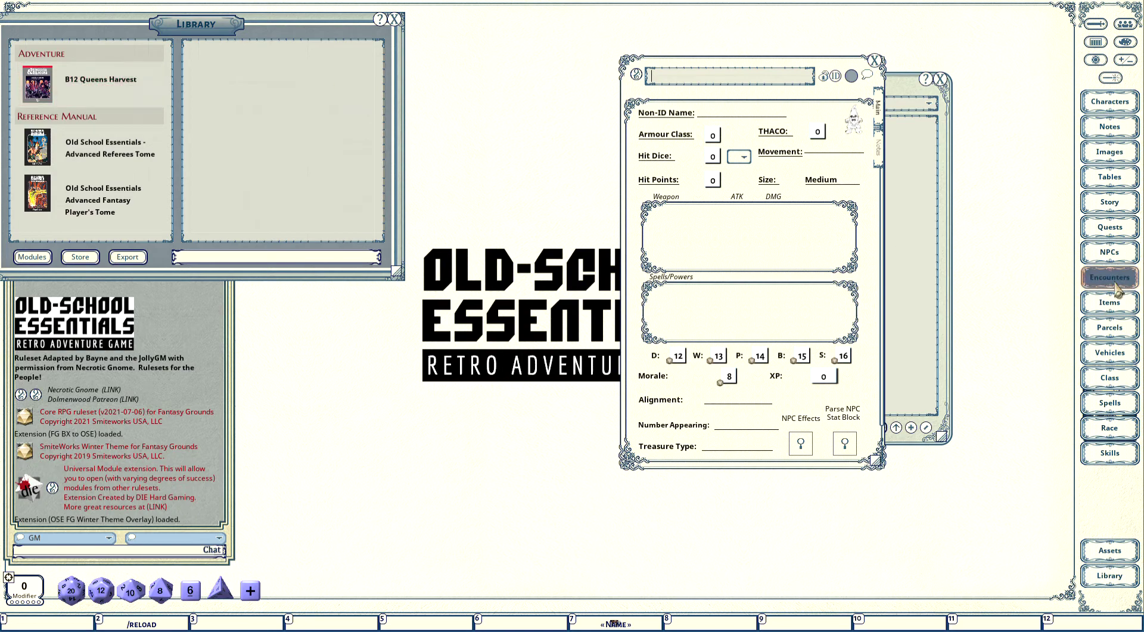
pyautogui.click(242, 134)
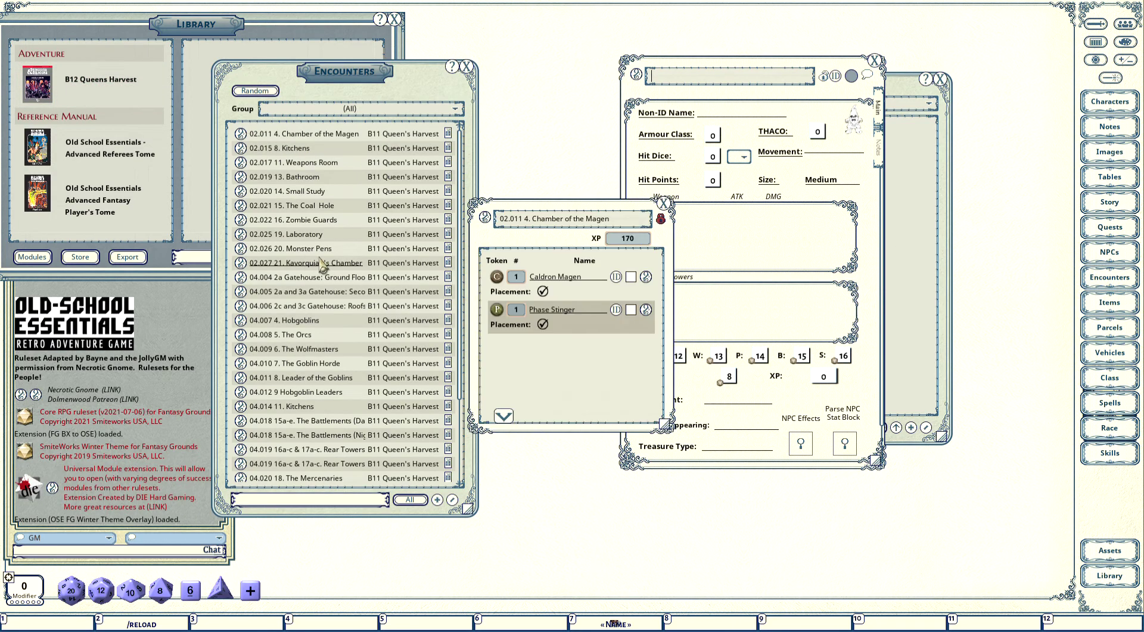
pyautogui.click(467, 67)
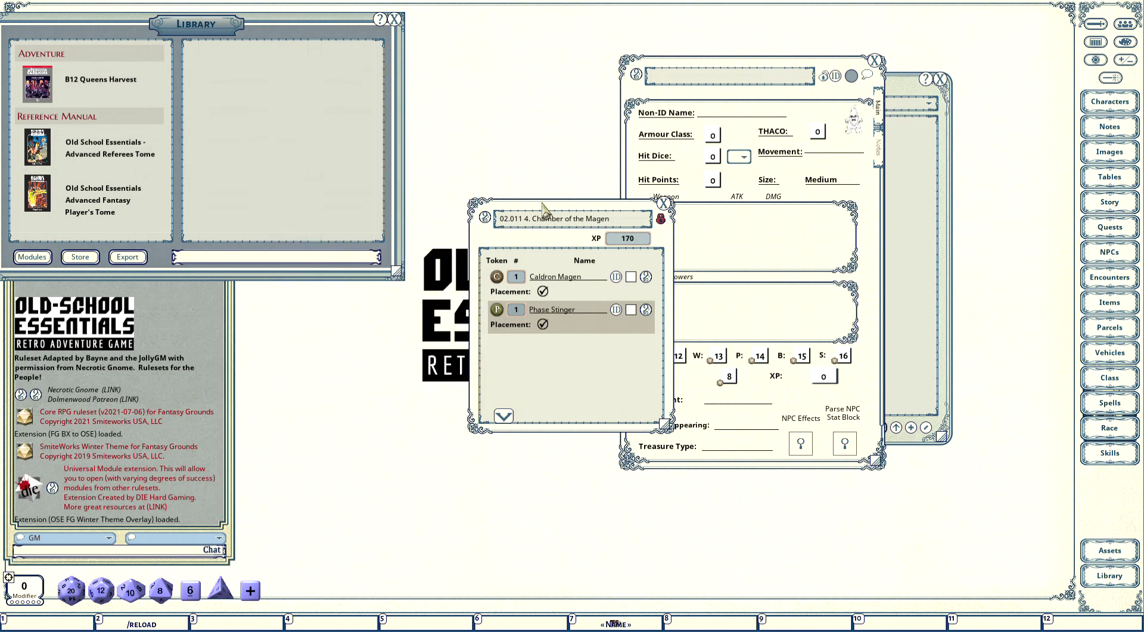
pyautogui.moveTo(539, 202); pyautogui.dragTo(414, 163)
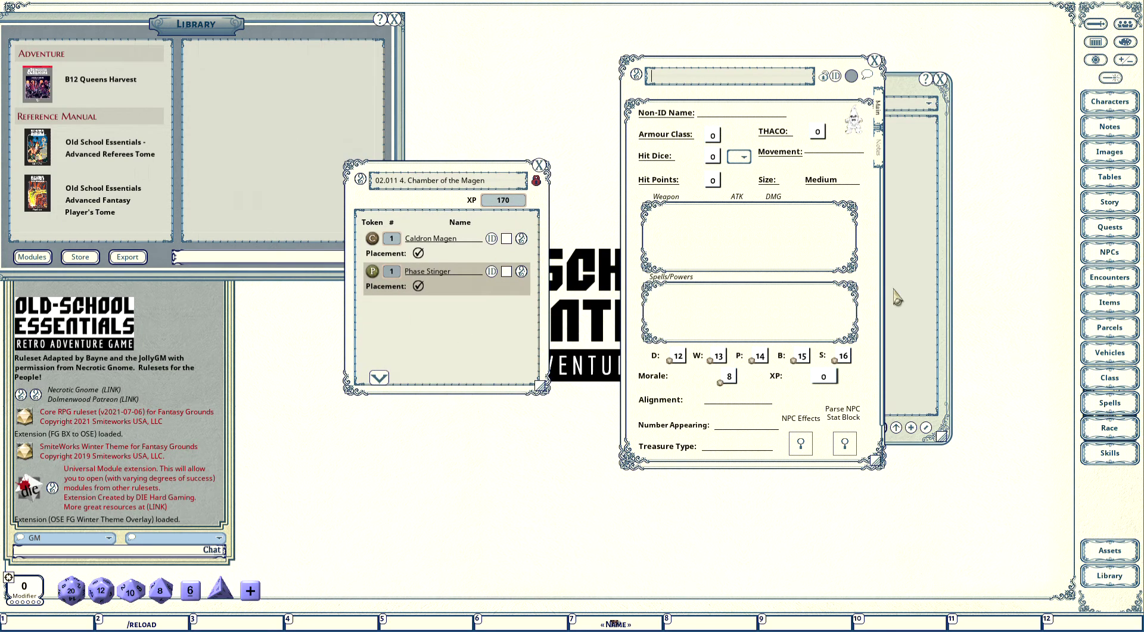
pyautogui.click(539, 165)
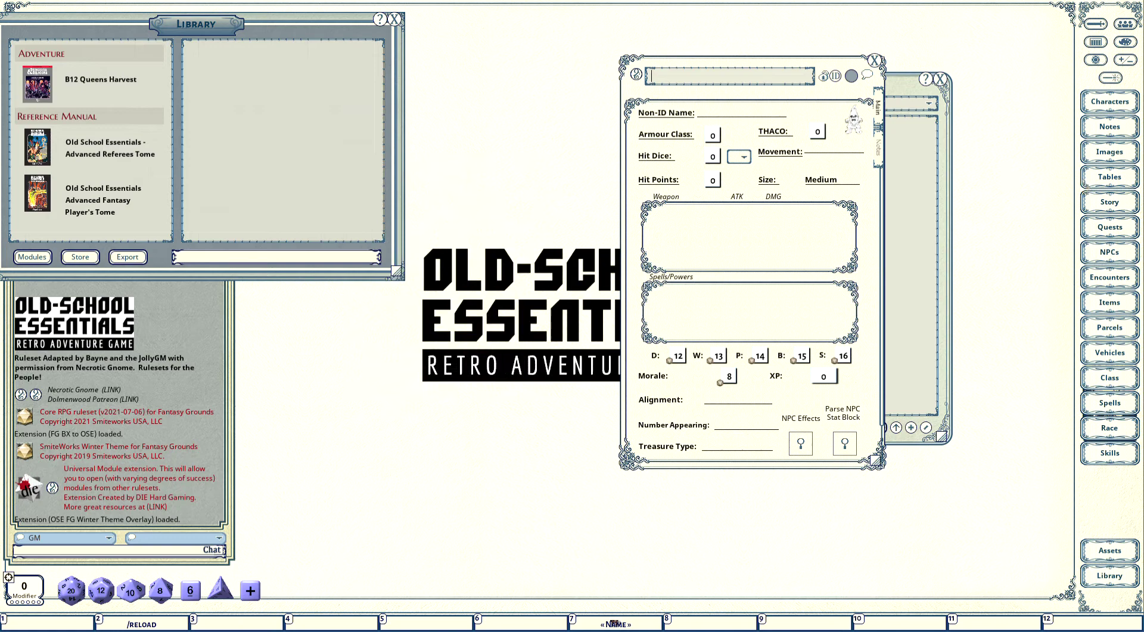
# Open the encounter 05.004 24. Segreb the Ogre and arrange its window beside the blank NPC sheet, making it taller
pyautogui.click(1098, 281)
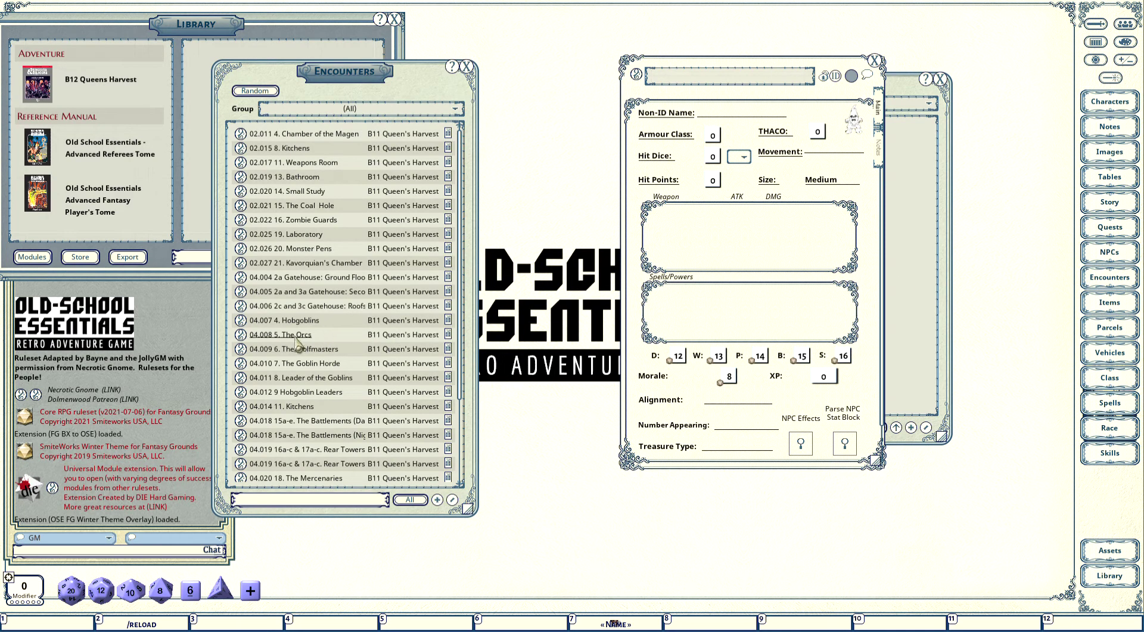
pyautogui.scroll(-2, 313, 411)
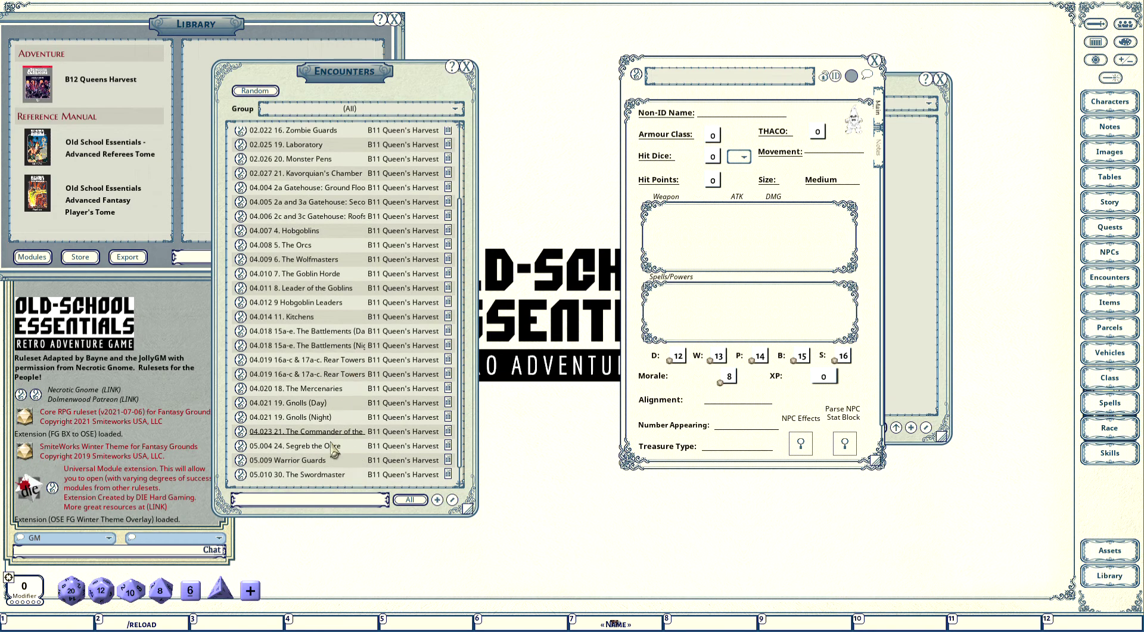
pyautogui.click(295, 445)
pyautogui.click(466, 67)
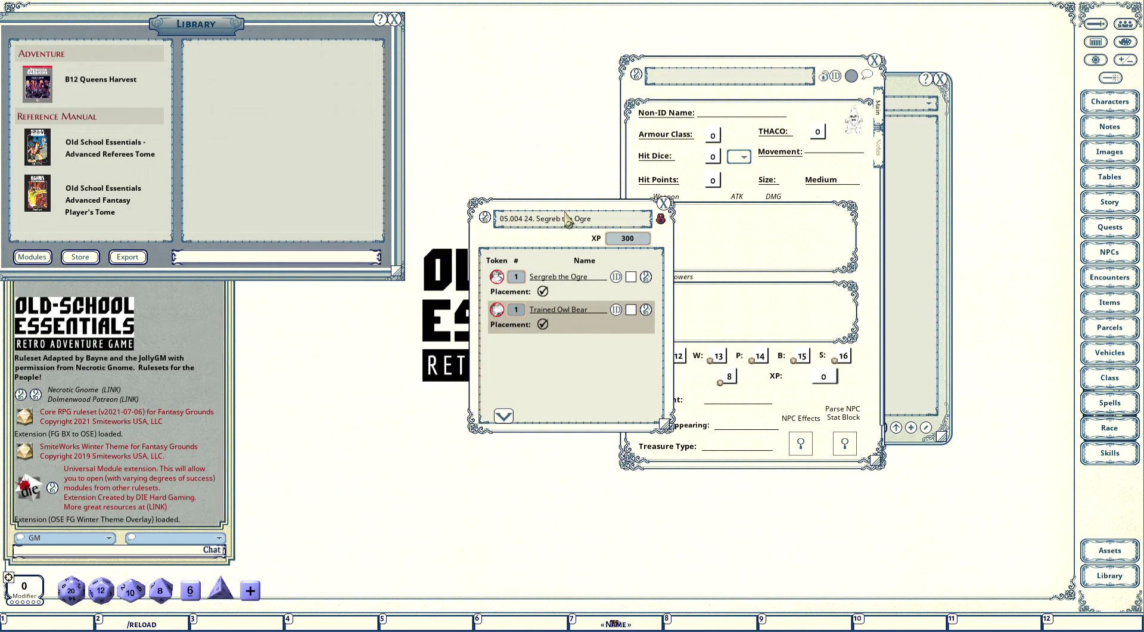
pyautogui.moveTo(563, 215); pyautogui.dragTo(423, 180)
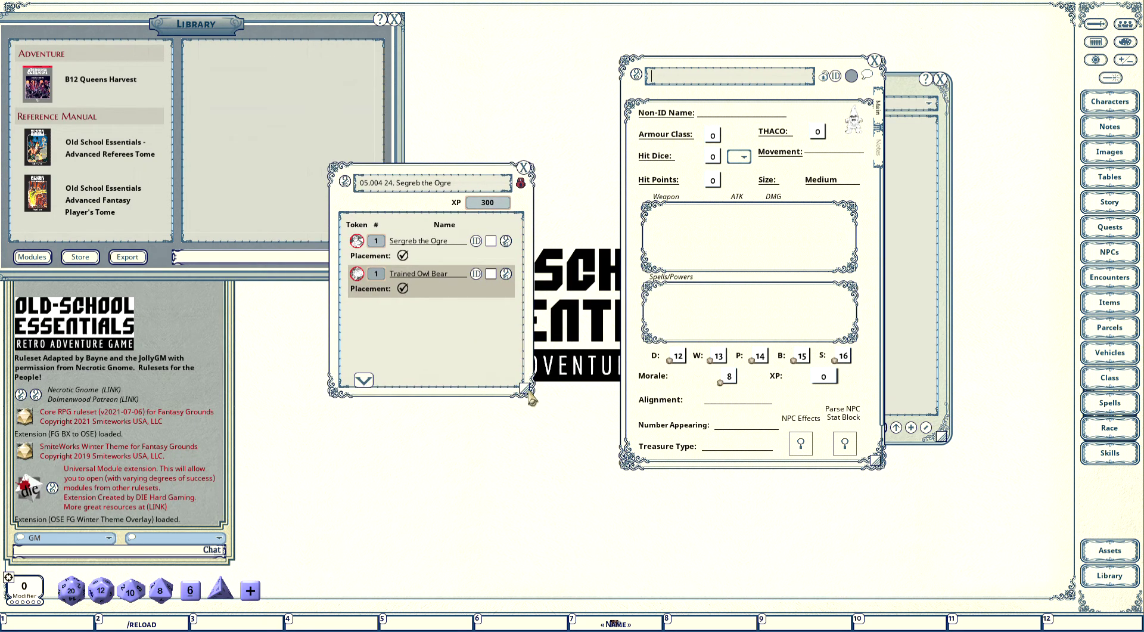
pyautogui.moveTo(525, 388); pyautogui.dragTo(517, 424)
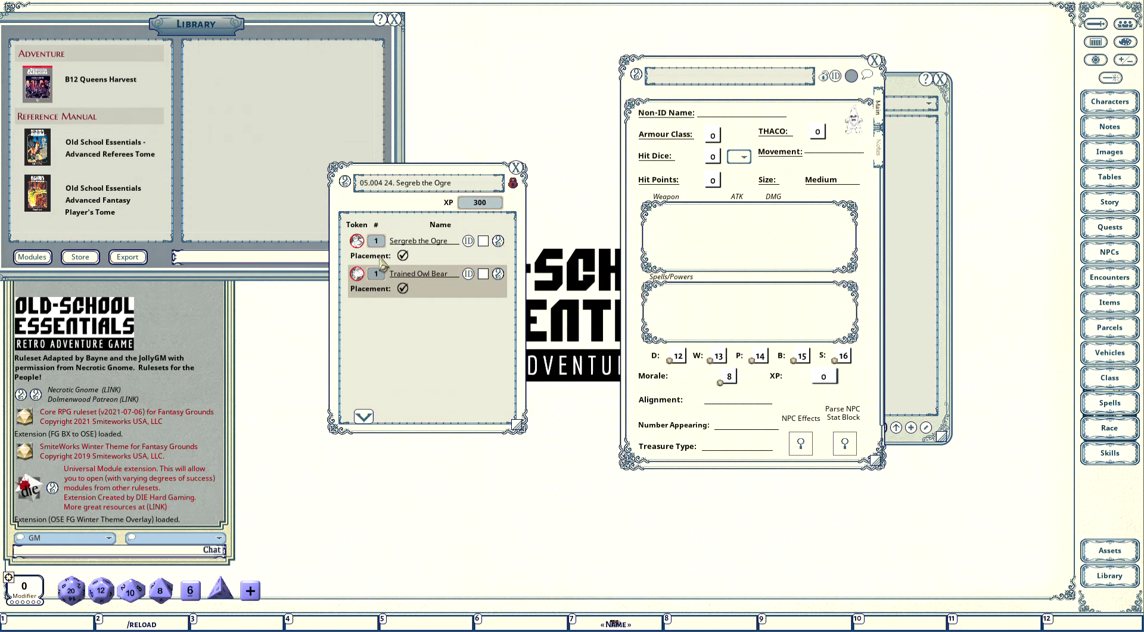
# Fill the blank NPC sheet with Sergreb the Ogre's stats from the encounter and test the attack and damage rolls
pyautogui.moveTo(861, 135); pyautogui.dragTo(858, 130)
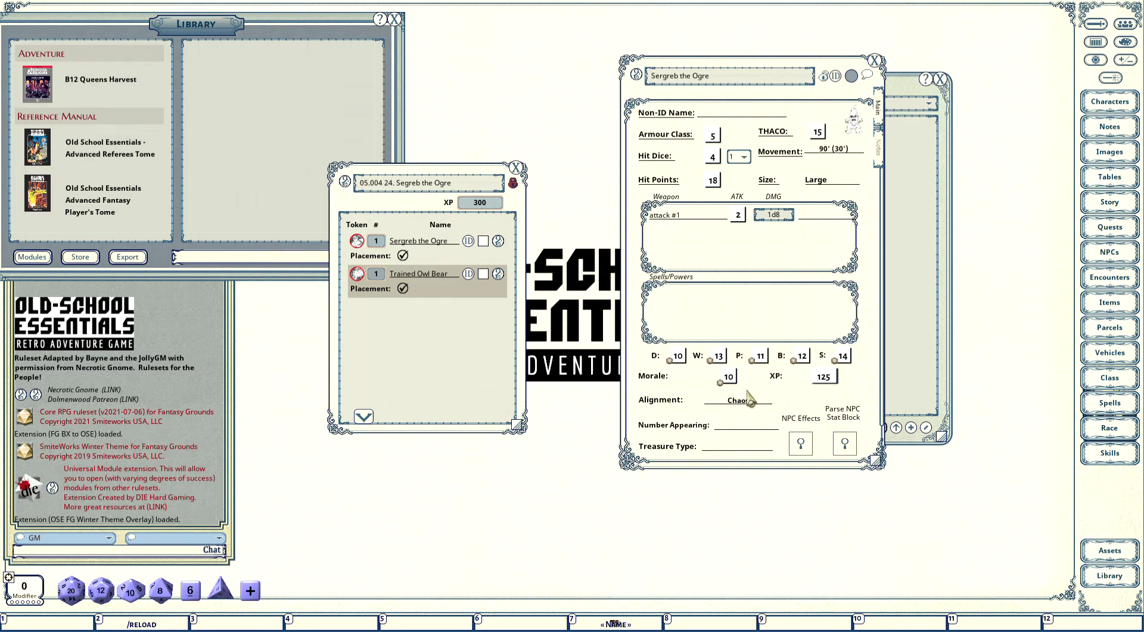
pyautogui.click(746, 425)
pyautogui.click(754, 451)
pyautogui.doubleClick(771, 216)
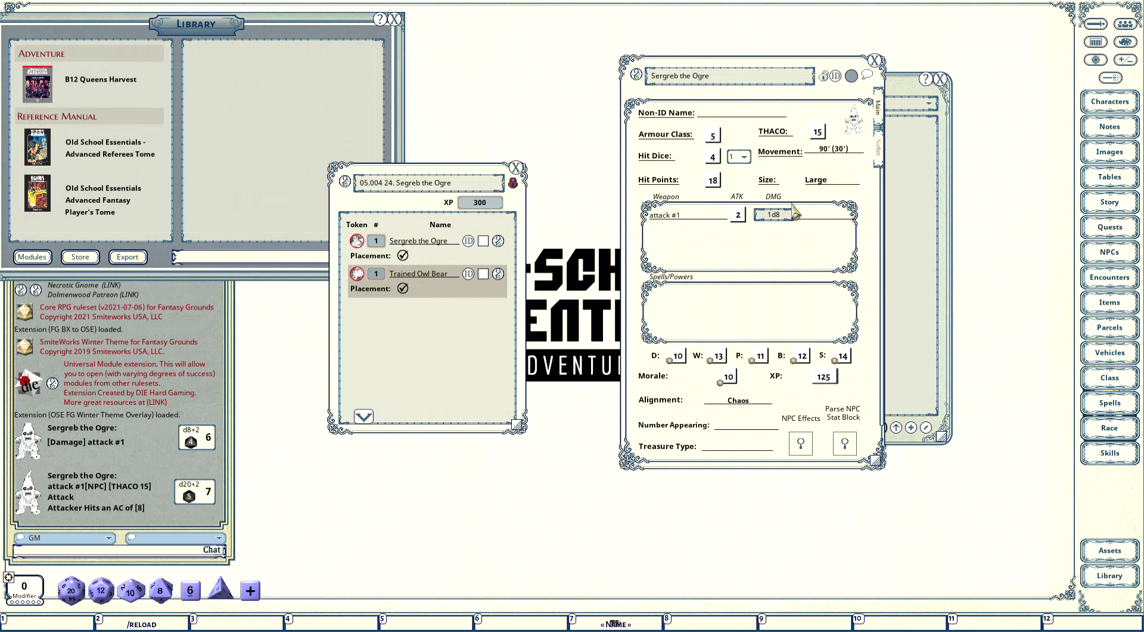
# Show the notes of the new Sergreb the Ogre NPC and assign it the ogre token from the encounter
pyautogui.click(878, 148)
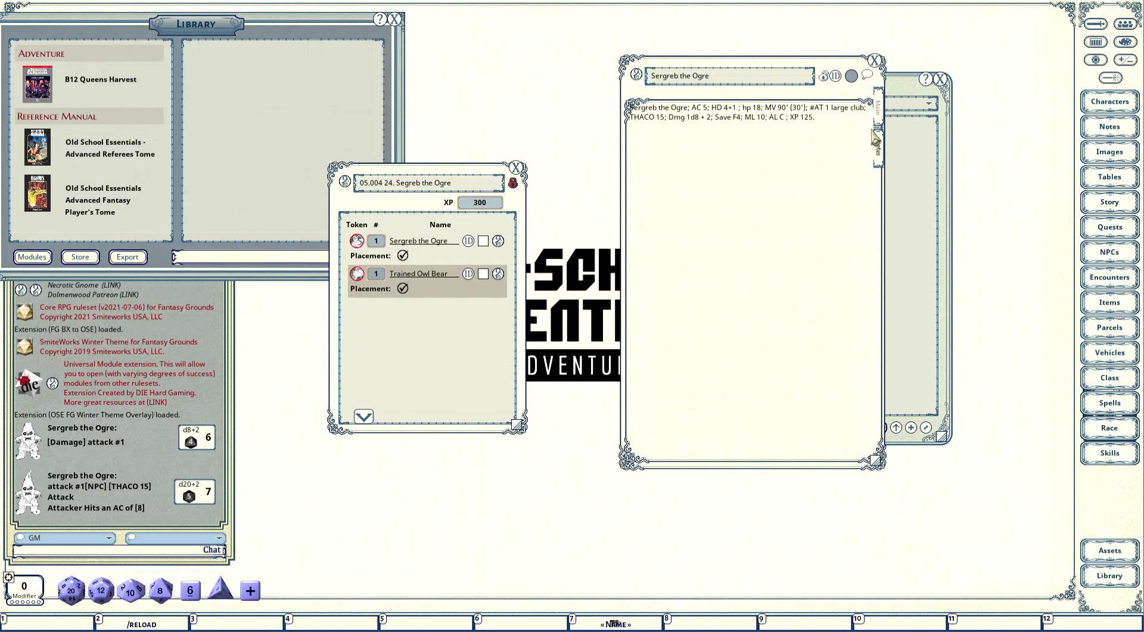
pyautogui.moveTo(357, 242); pyautogui.dragTo(851, 76)
pyautogui.rightClick(419, 241)
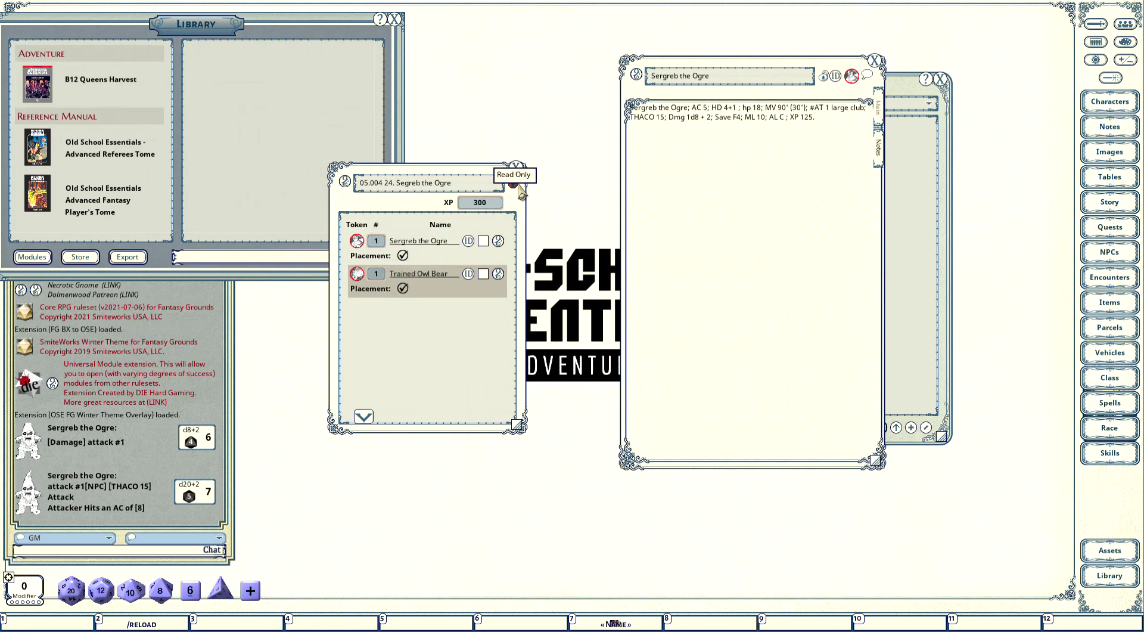
# Make an editable copy of the 05.004 24. Segreb the Ogre encounter, close the read-only original and open the copy
pyautogui.click(1109, 277)
pyautogui.moveTo(399, 67); pyautogui.dragTo(349, 80)
pyautogui.moveTo(422, 85); pyautogui.dragTo(391, 96)
pyautogui.click(486, 184)
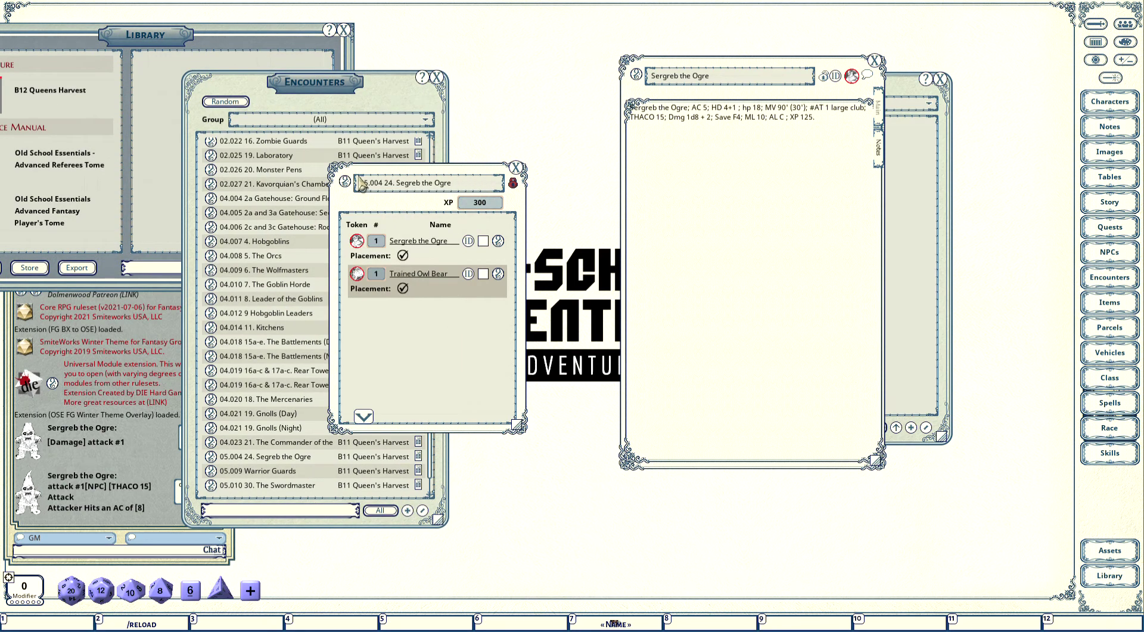
pyautogui.scroll(3, 310, 250)
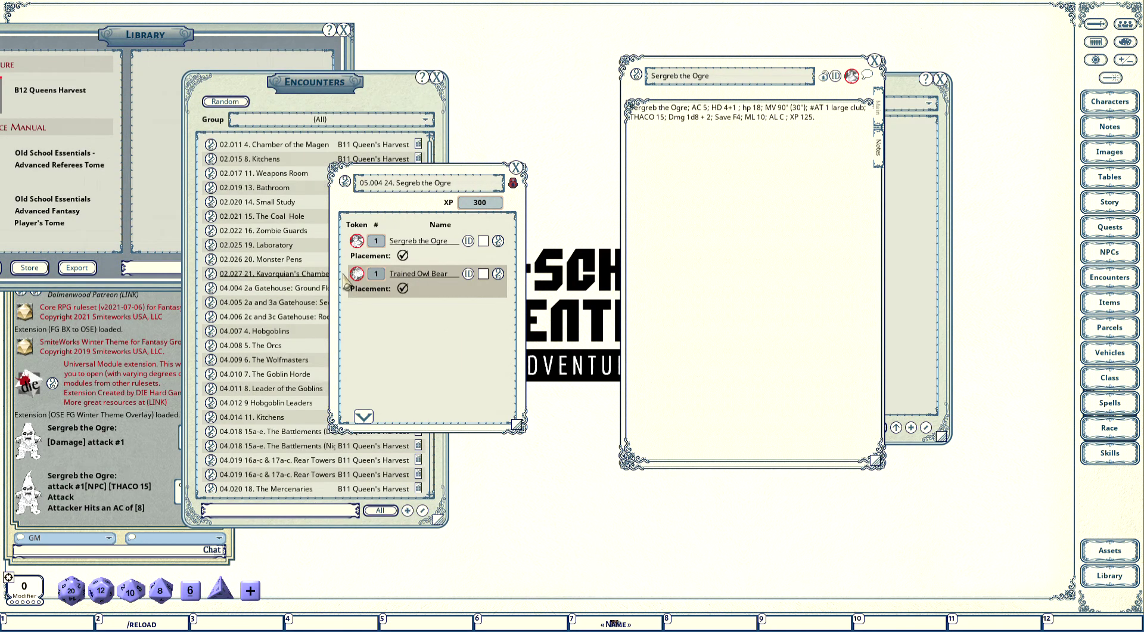
pyautogui.click(516, 168)
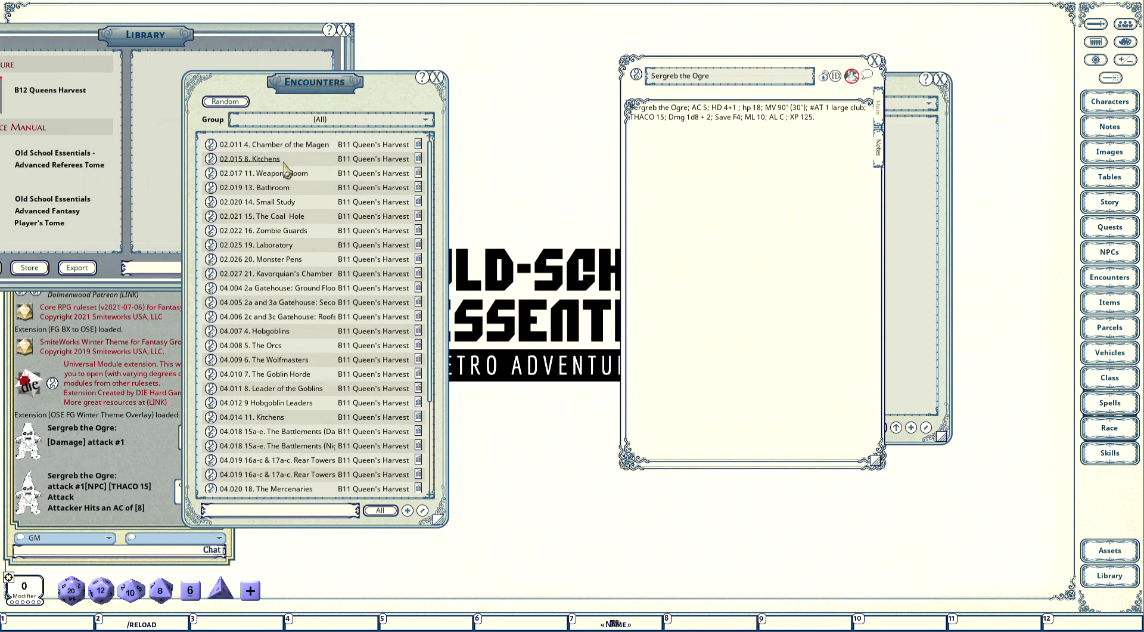
pyautogui.scroll(-5, 338, 336)
pyautogui.click(296, 427)
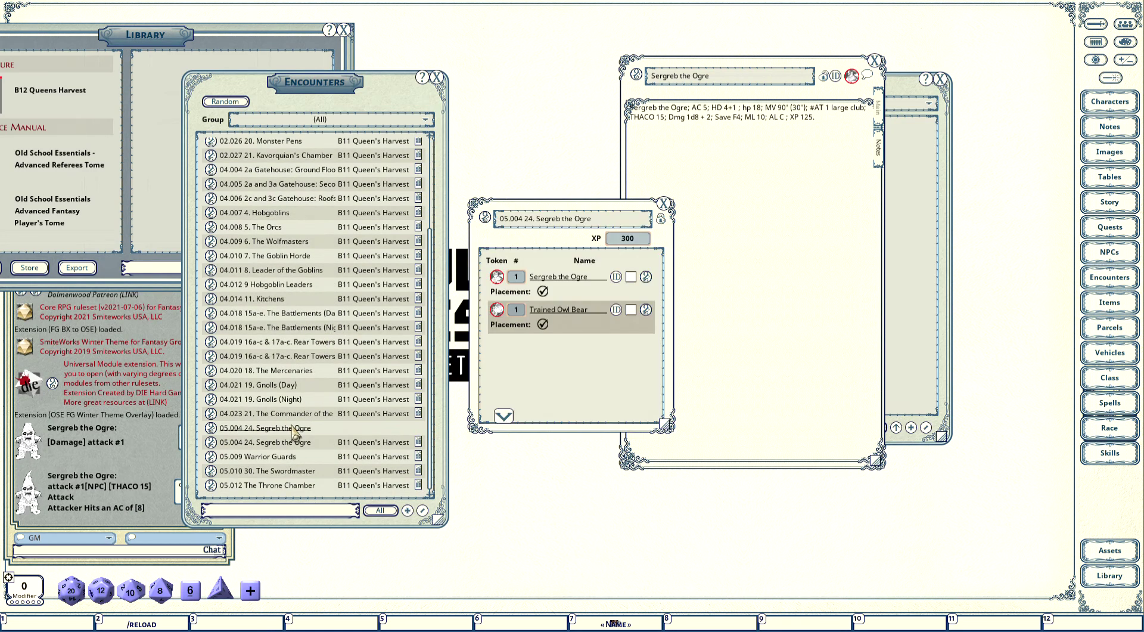
# Replace the Sergreb the Ogre entry in the copied encounter with the newly created Sergreb the Ogre NPC
pyautogui.moveTo(637, 206); pyautogui.dragTo(532, 170)
pyautogui.rightClick(446, 248)
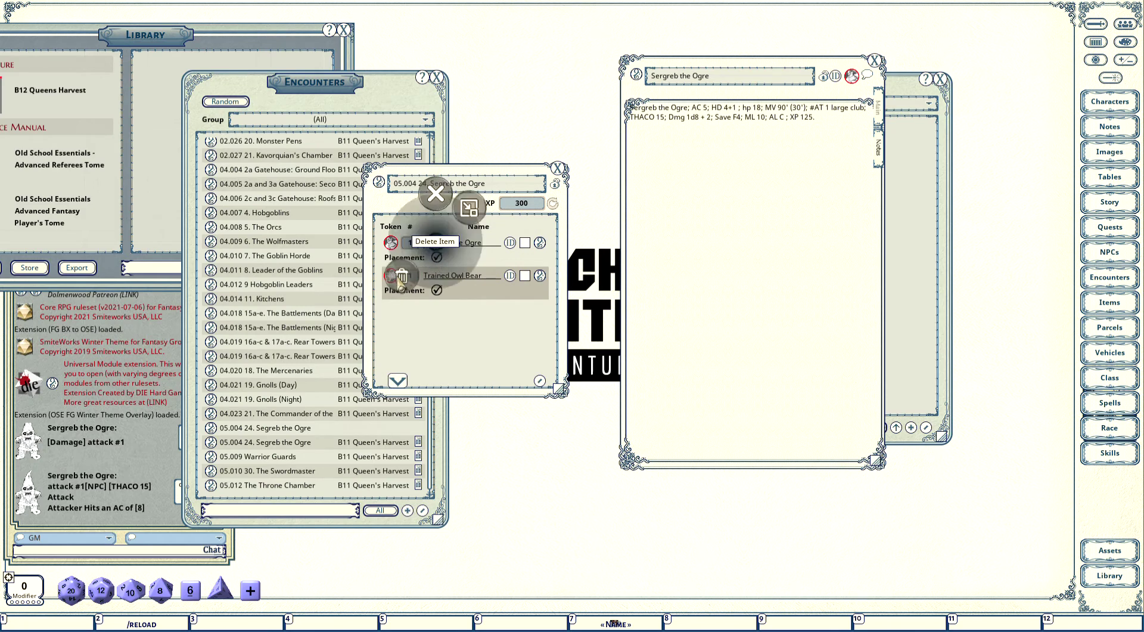
pyautogui.click(348, 277)
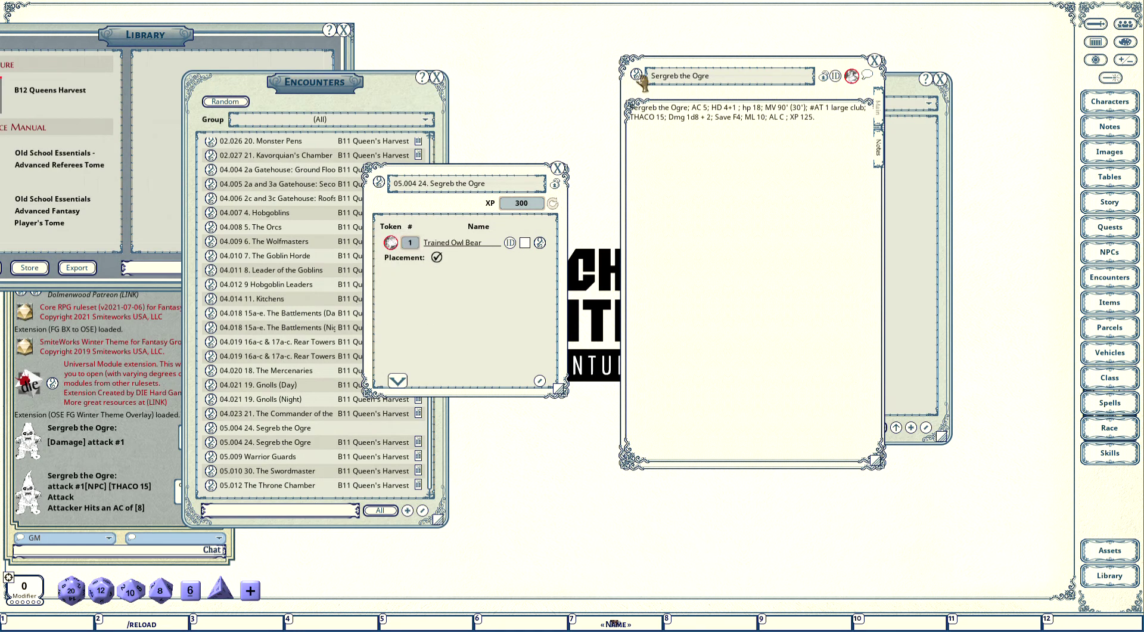
pyautogui.moveTo(638, 76); pyautogui.dragTo(443, 285)
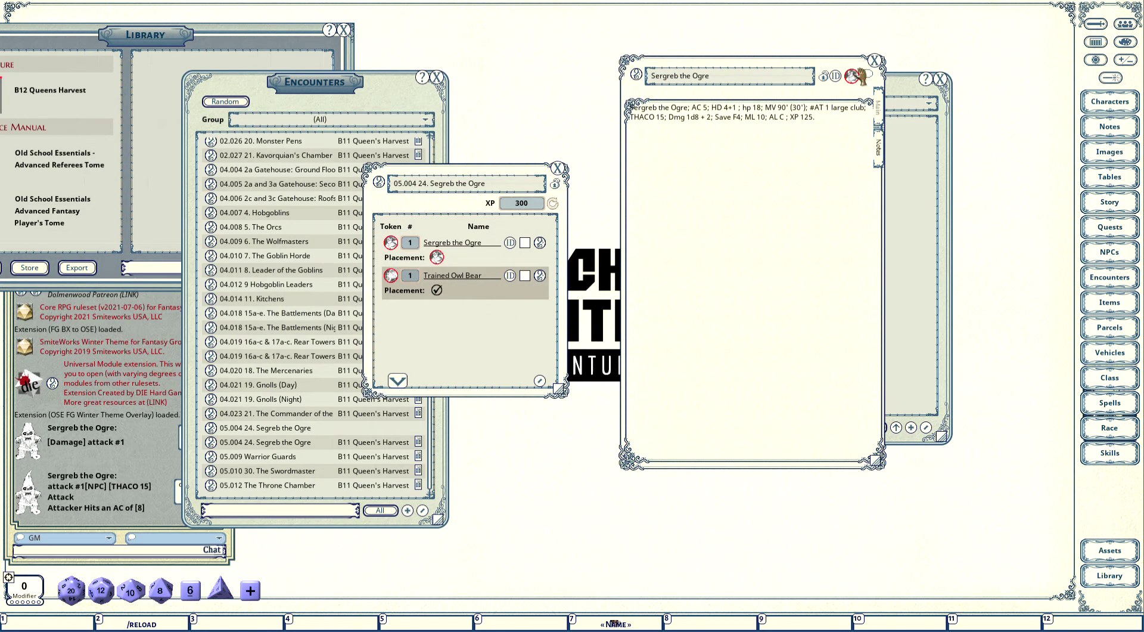
# Close the ogre's sheet, create another blank NPC and fill it with the Trained Owl Bear from the encounter
pyautogui.click(874, 61)
pyautogui.click(910, 427)
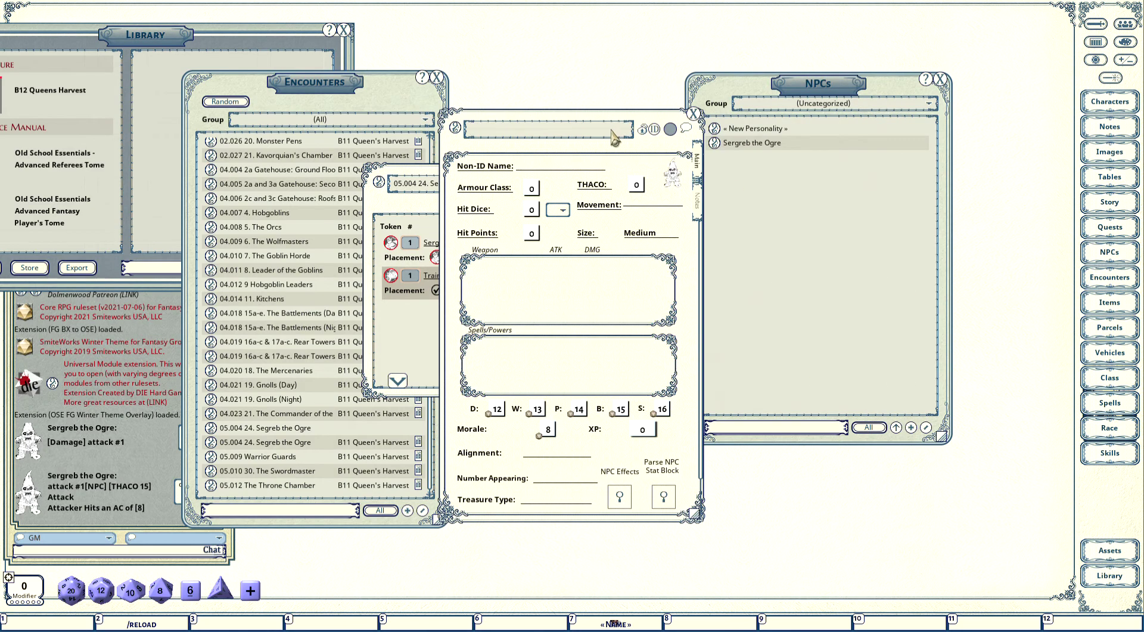
pyautogui.moveTo(540, 275); pyautogui.dragTo(777, 313)
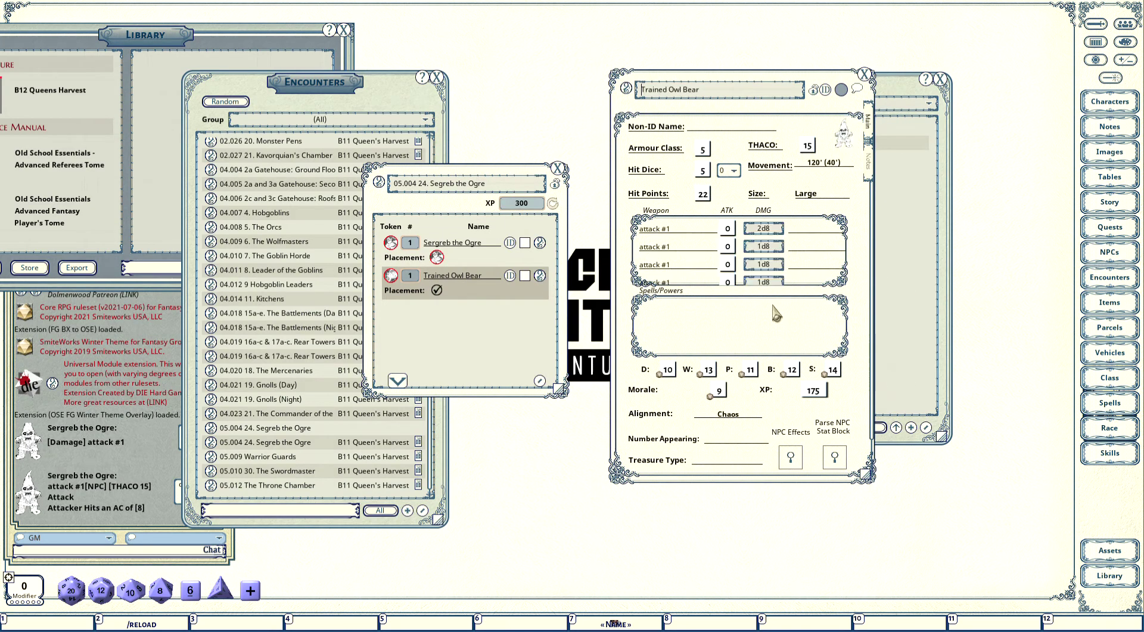
# Examine the Trained Owl Bear's weapon rows and damage dice against the stat block in its notes
pyautogui.scroll(-1, 759, 238)
pyautogui.click(868, 159)
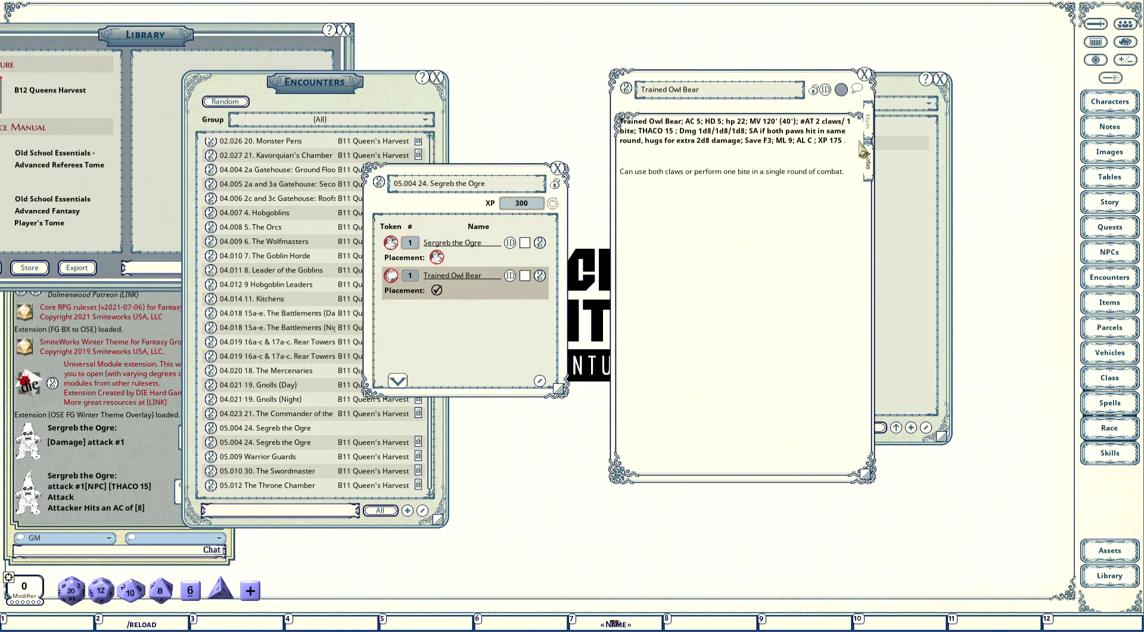
pyautogui.click(868, 122)
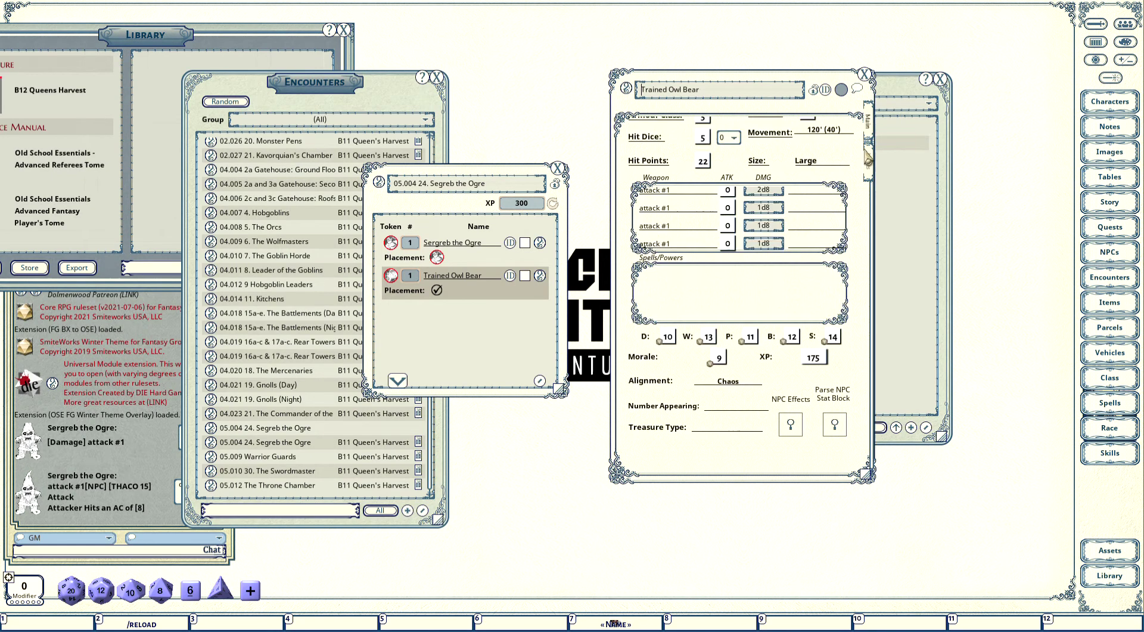
pyautogui.scroll(1, 814, 242)
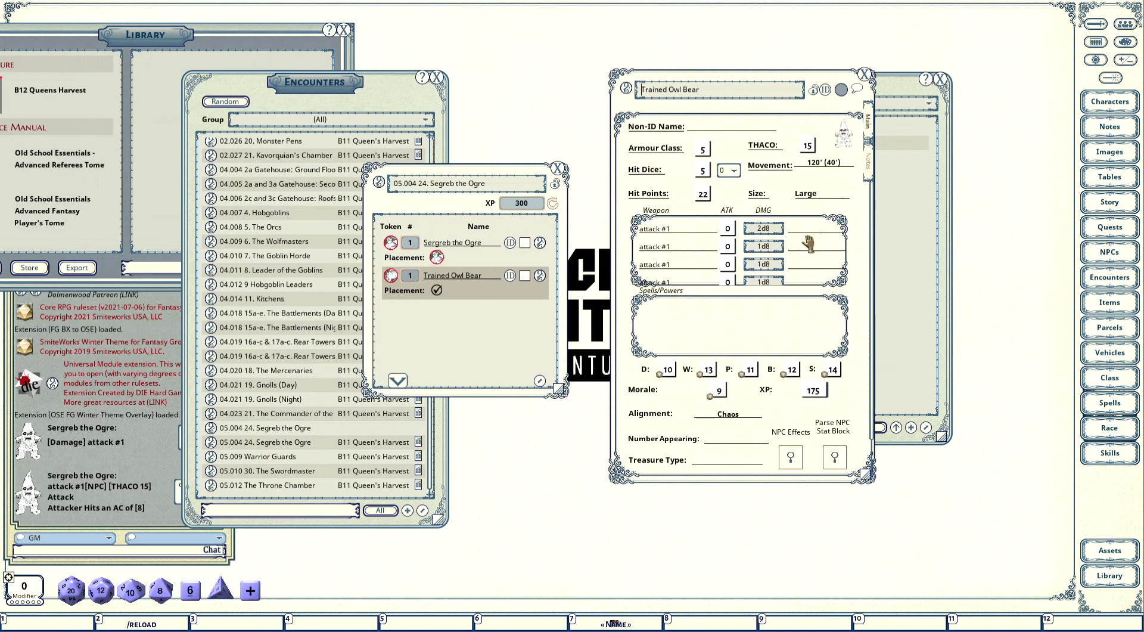
pyautogui.click(682, 232)
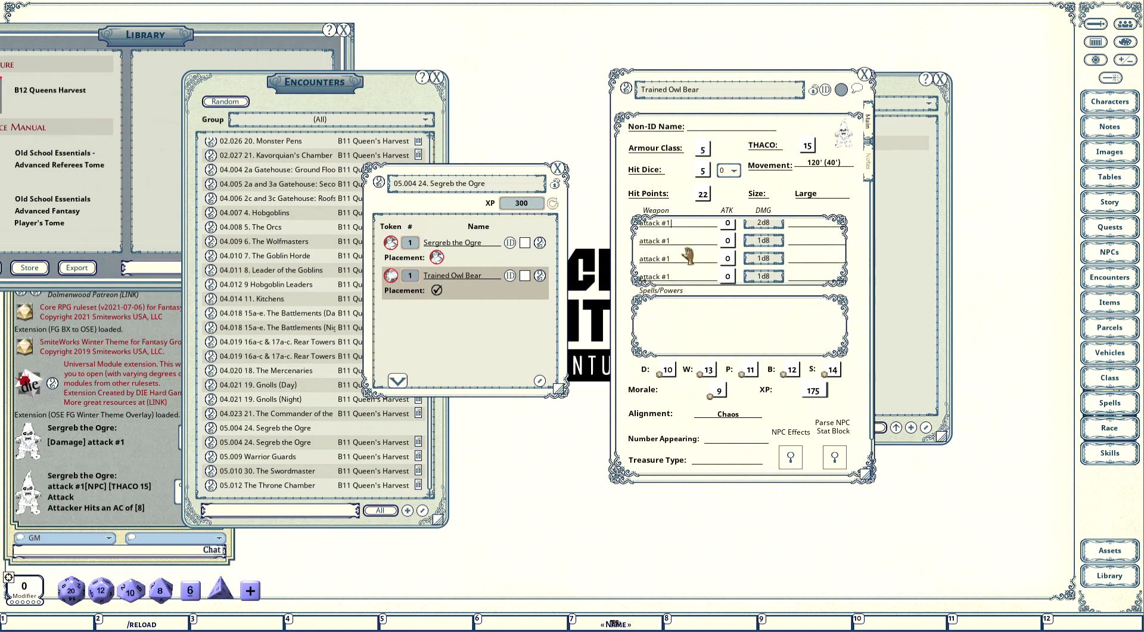
pyautogui.scroll(-1, 691, 238)
pyautogui.scroll(1, 695, 239)
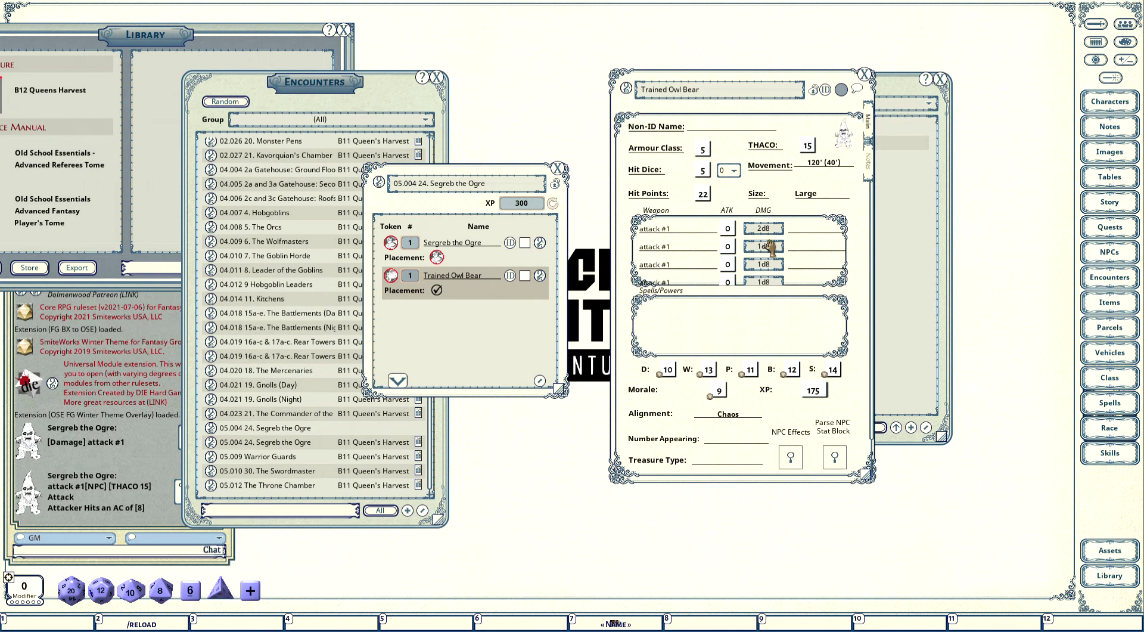
pyautogui.scroll(-1, 769, 244)
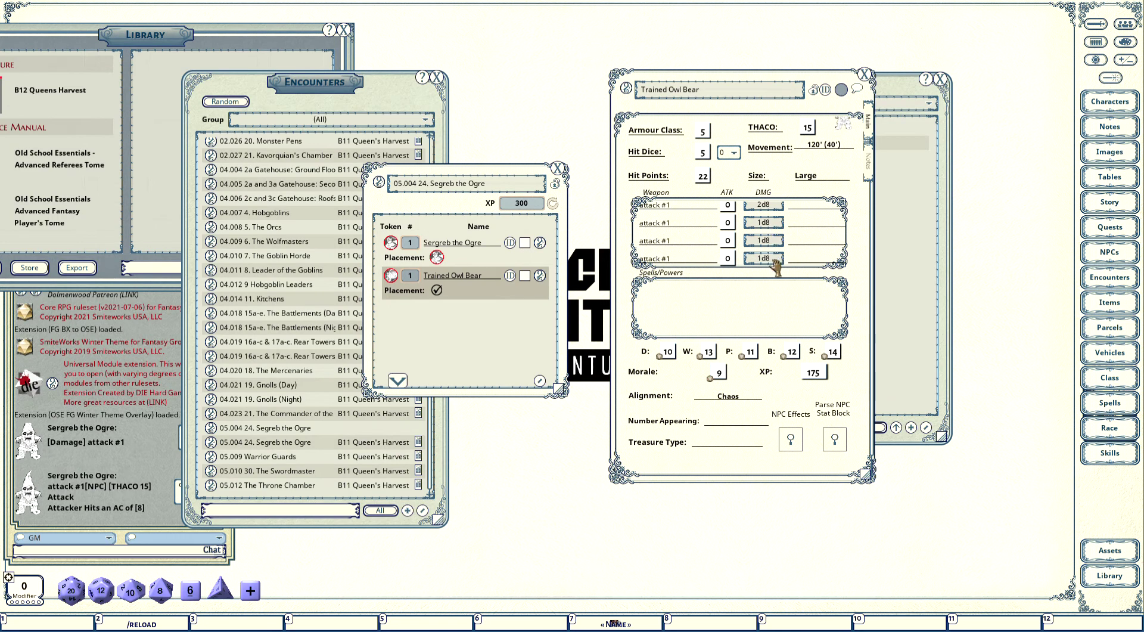
# Compare the attacks, THACO and damage listed in the Trained Owl Bear's notes with the fields on its main page
pyautogui.click(869, 162)
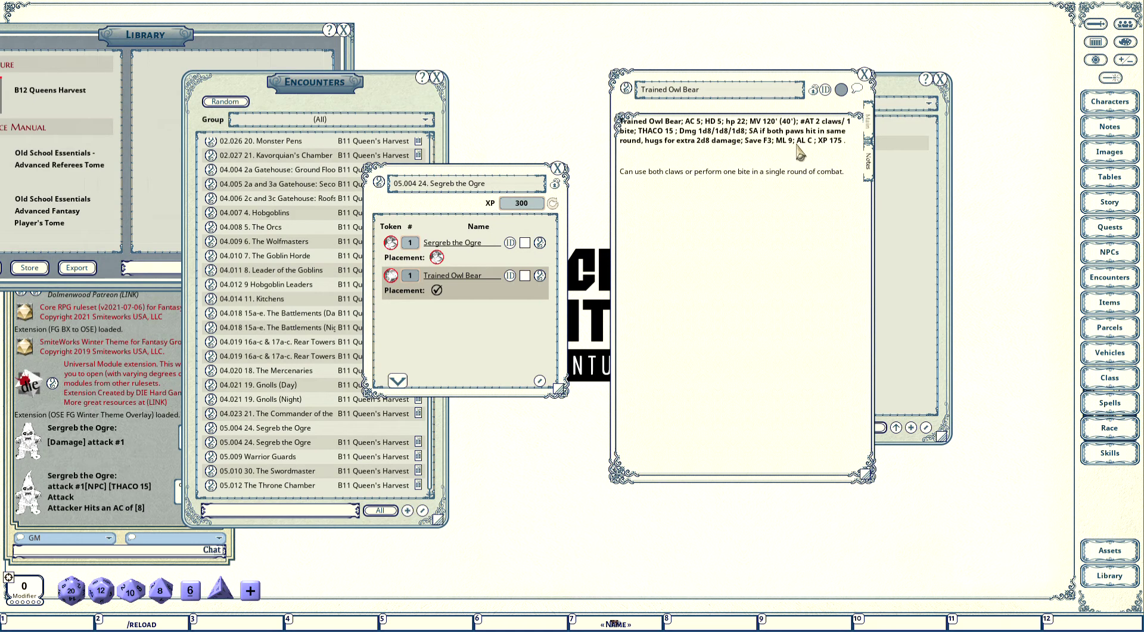
pyautogui.click(876, 128)
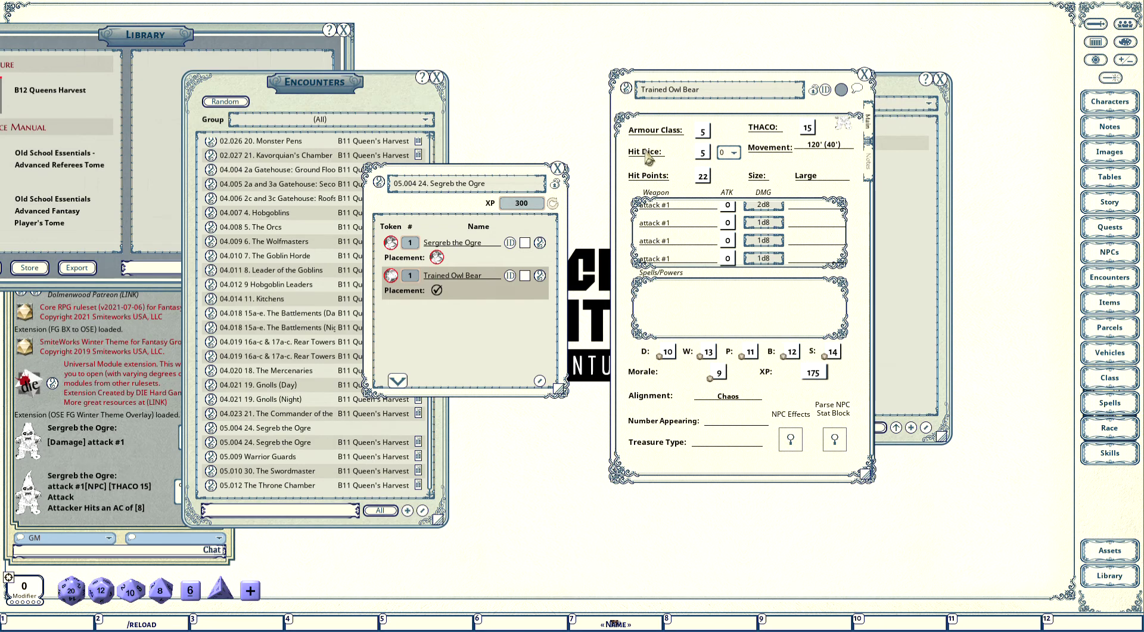
pyautogui.scroll(1, 709, 199)
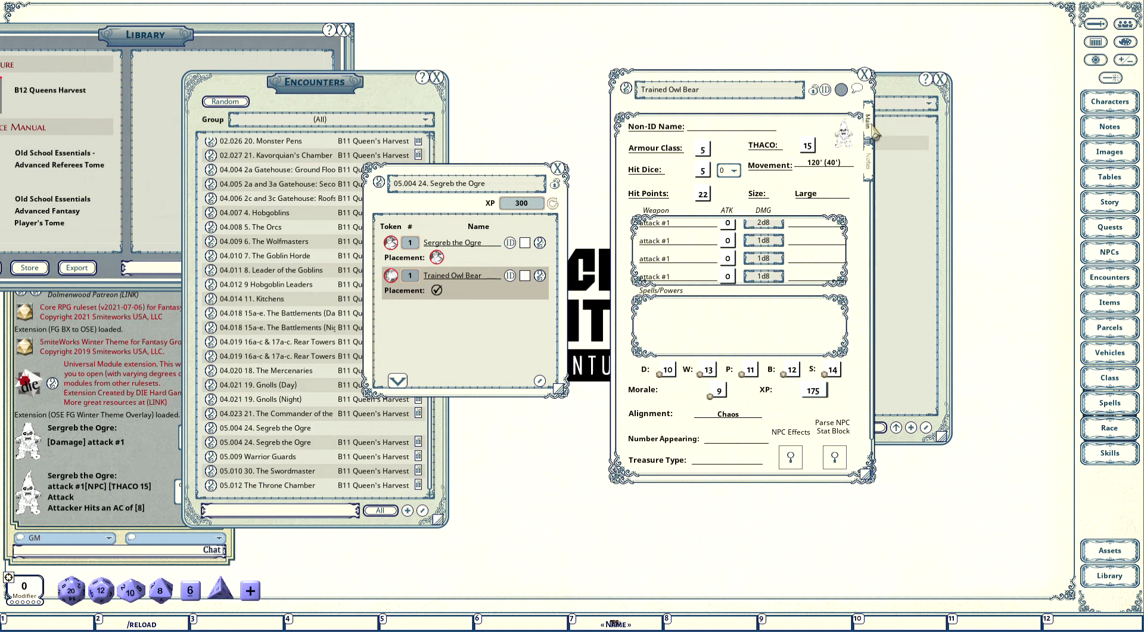
pyautogui.click(870, 160)
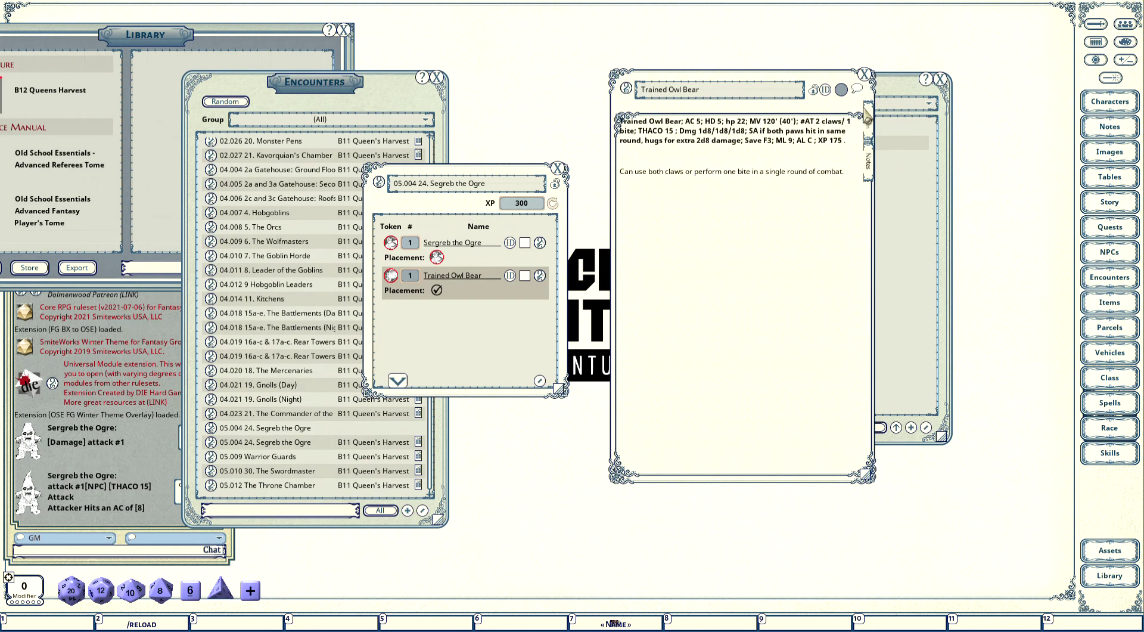
pyautogui.click(868, 121)
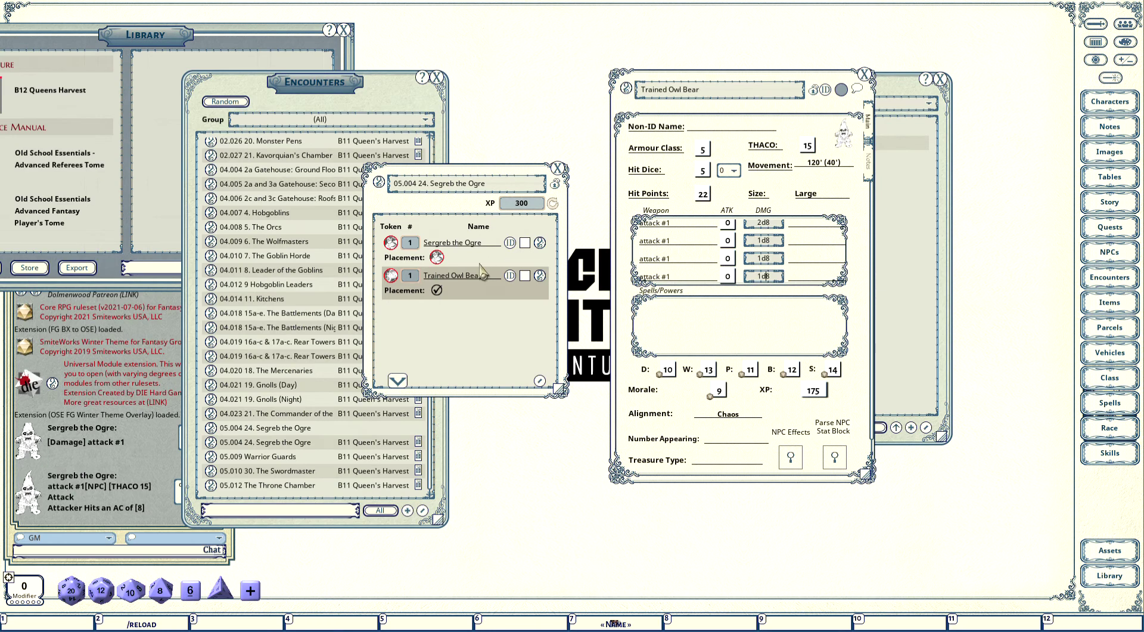
# Assign the encounter's owl bear token to the new Trained Owl Bear NPC and replace the encounter's old owl bear entry with it
pyautogui.moveTo(390, 275); pyautogui.dragTo(840, 89)
pyautogui.moveTo(622, 94); pyautogui.dragTo(484, 336)
pyautogui.rightClick(468, 274)
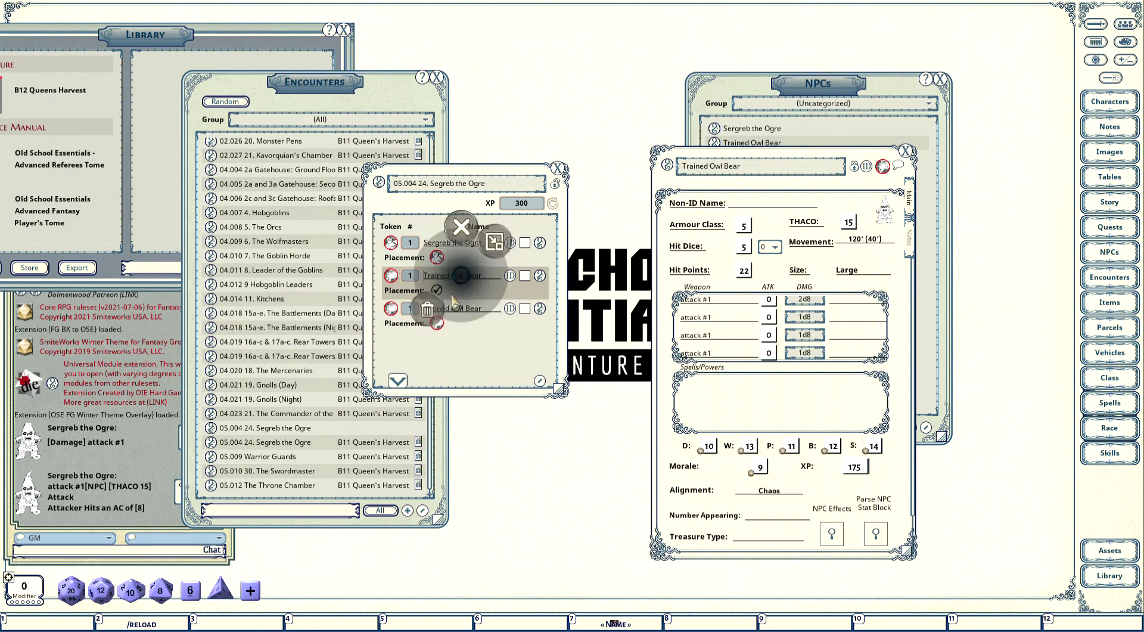
pyautogui.rightClick(414, 309)
pyautogui.click(366, 310)
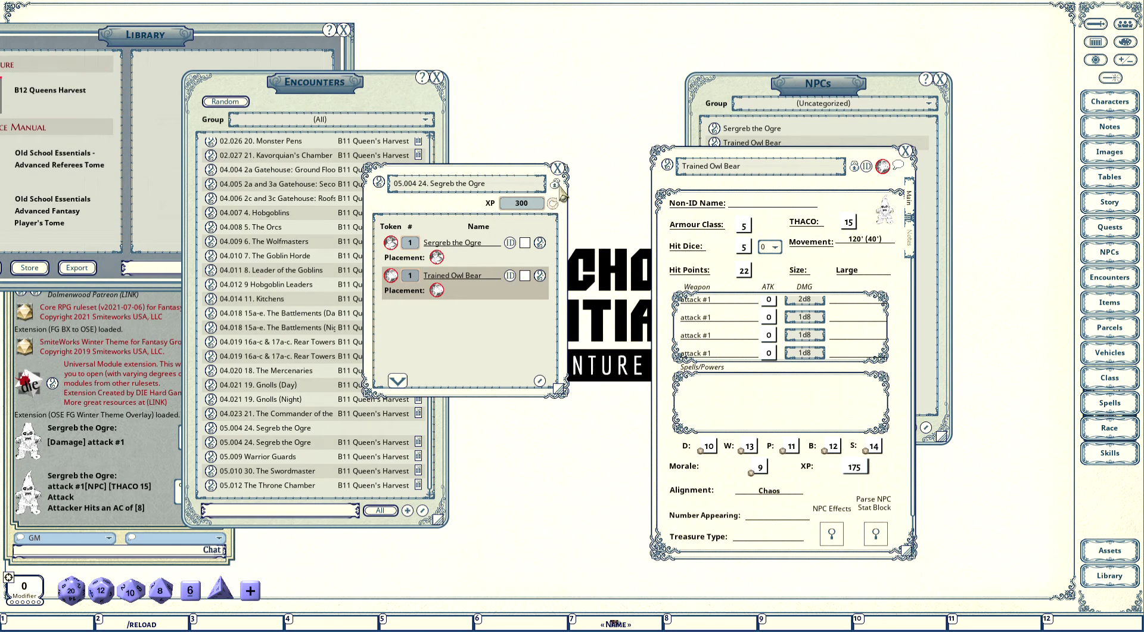
# Close the owl bear's sheet and add the 05.004 24. Segreb the Ogre encounter to the combat tracker
pyautogui.click(906, 150)
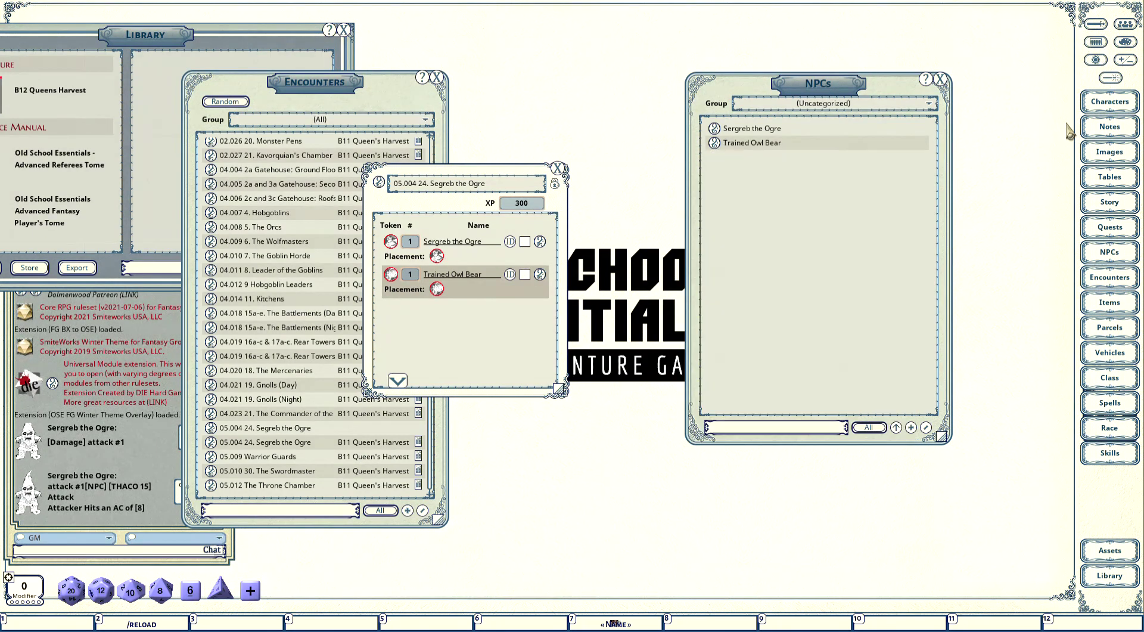
pyautogui.click(1096, 24)
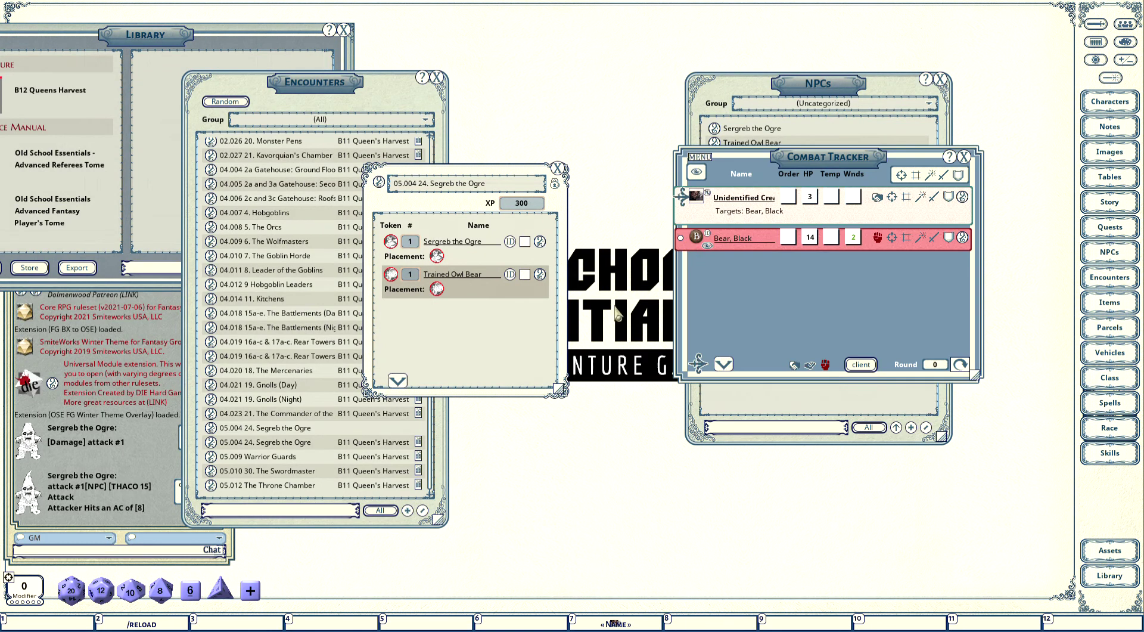
pyautogui.click(398, 379)
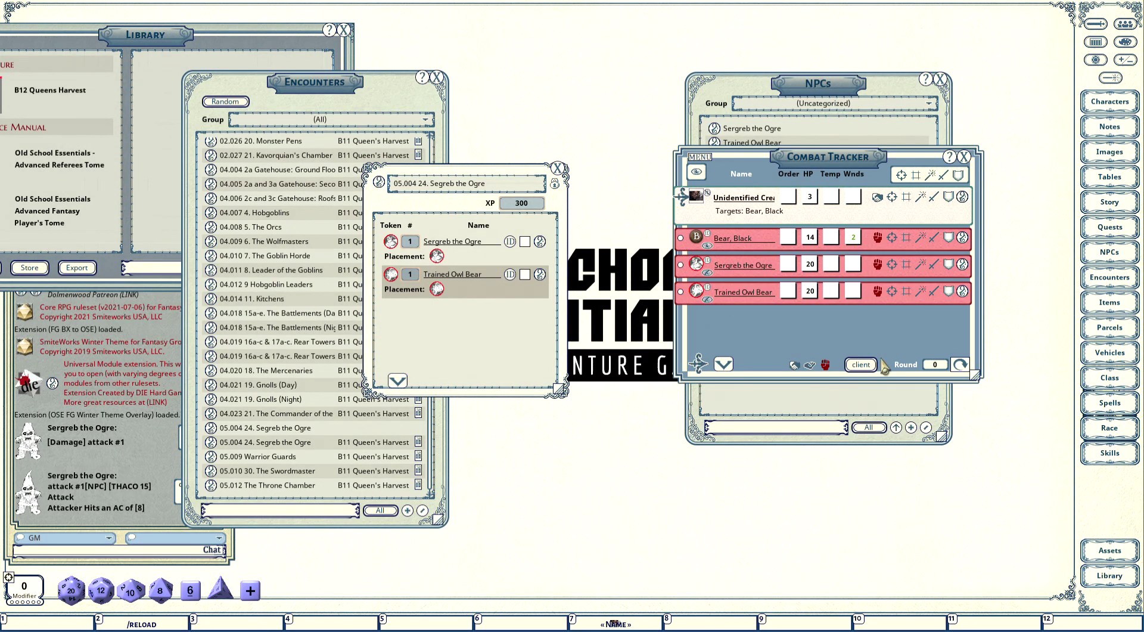
# Show the Trained Owl Bear's attacks in the combat tracker and roll its monster initiative
pyautogui.click(934, 292)
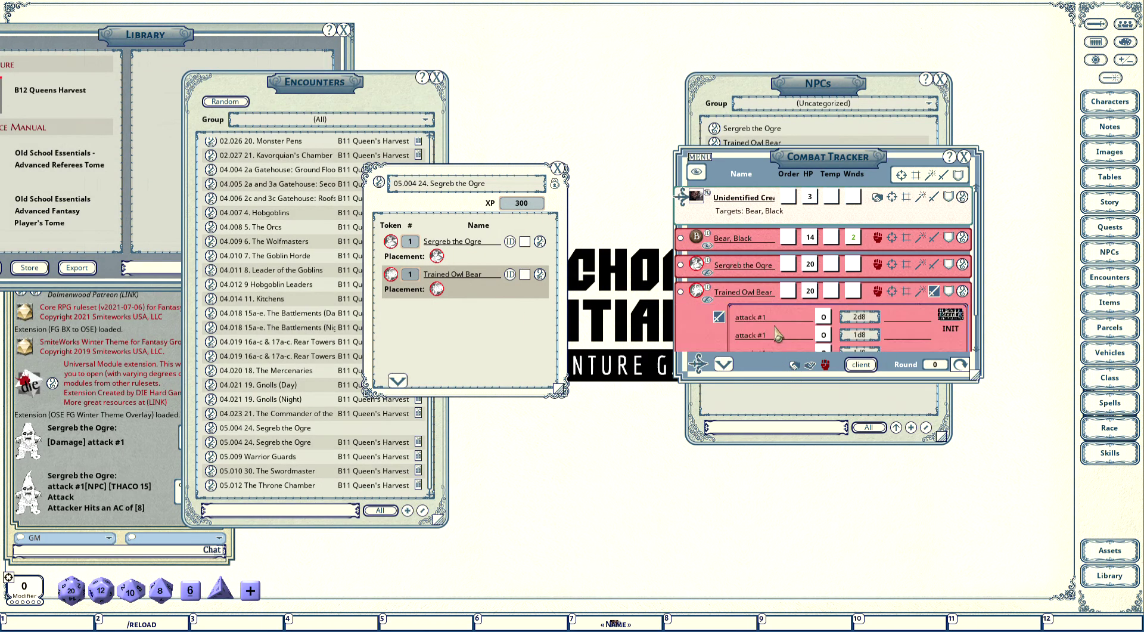
pyautogui.scroll(-2, 832, 322)
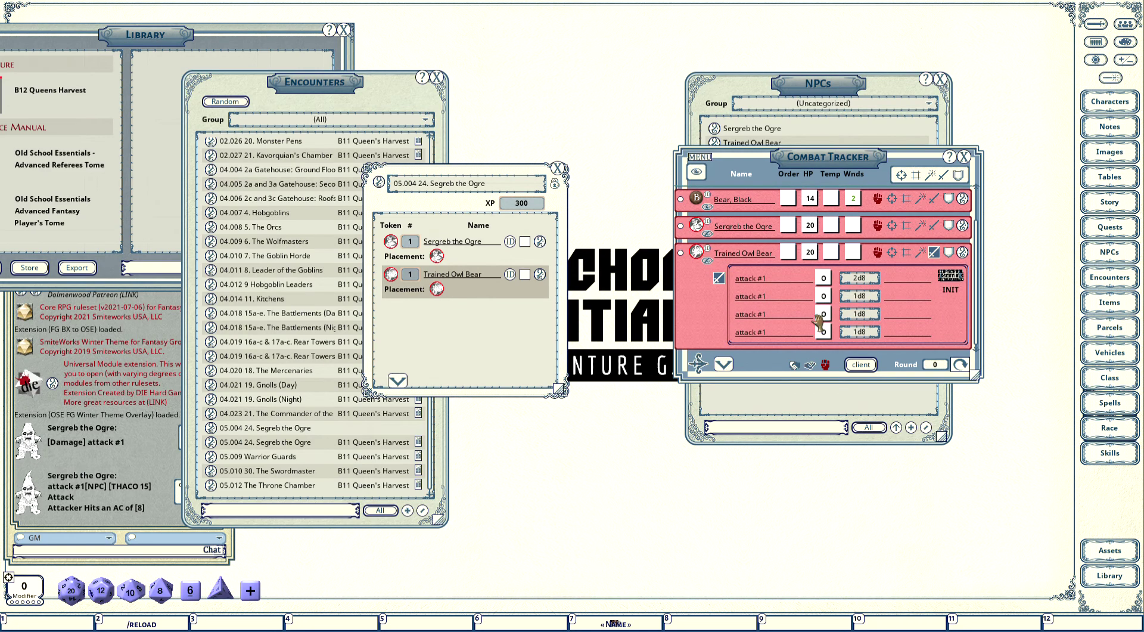
pyautogui.doubleClick(953, 282)
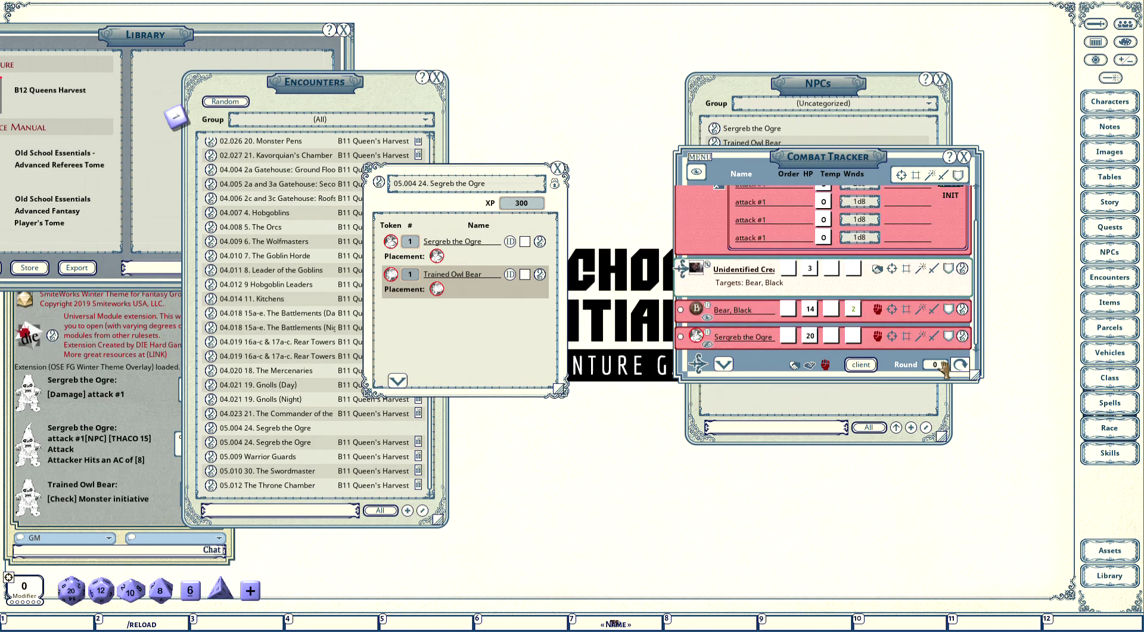